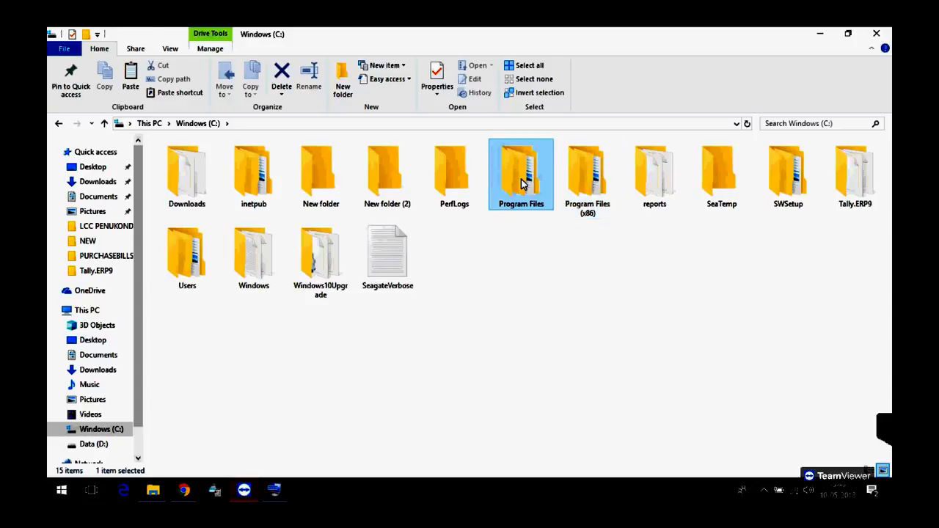
Delete the Tally and Tally.ERP9 folders from Program Files, retrying once and then skipping the folder in use.
click(208, 308)
key(t)
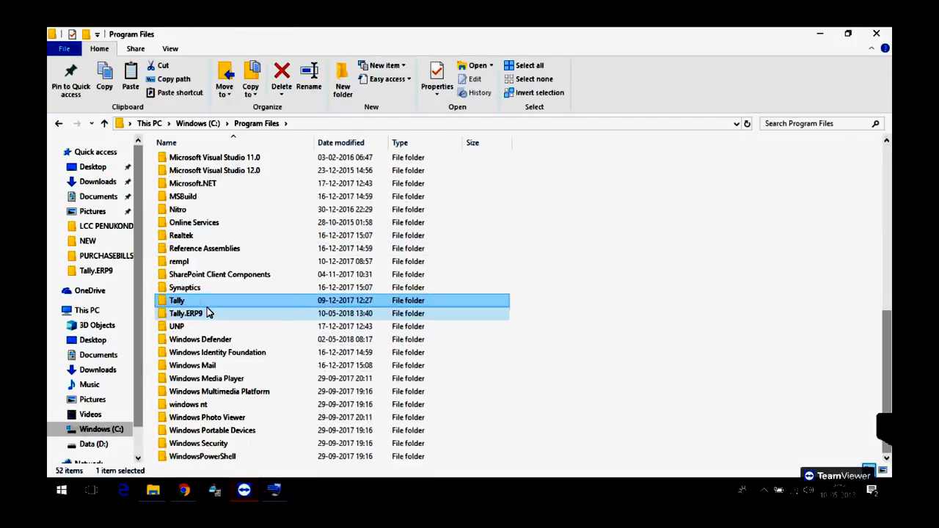
click(207, 313)
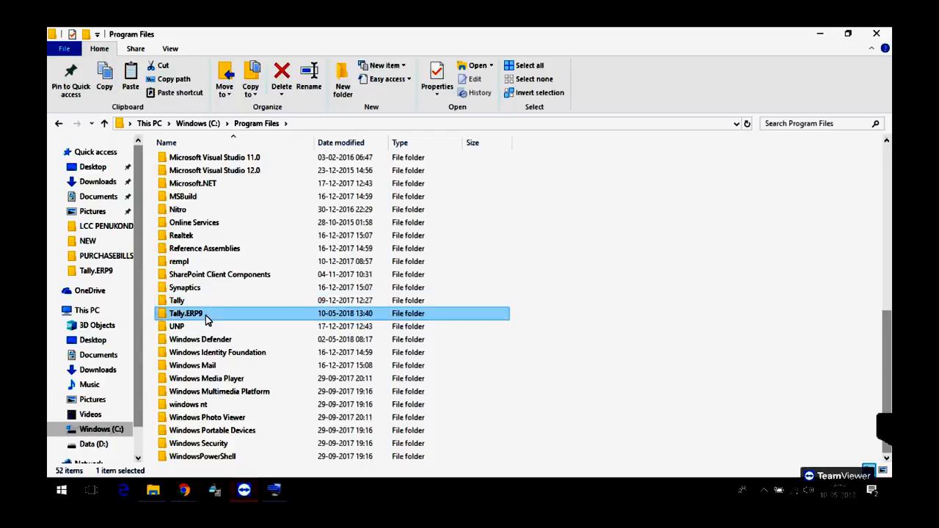
ctrl+click(200, 304)
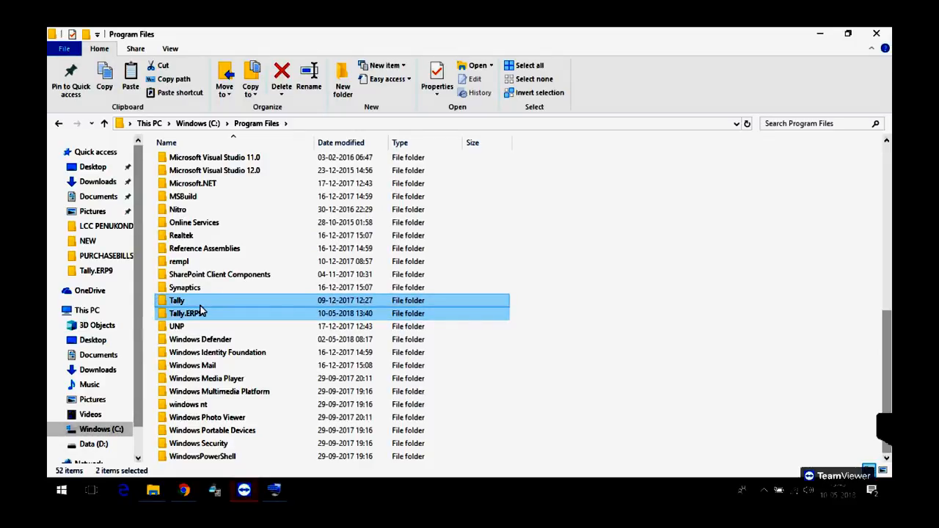
key(Delete)
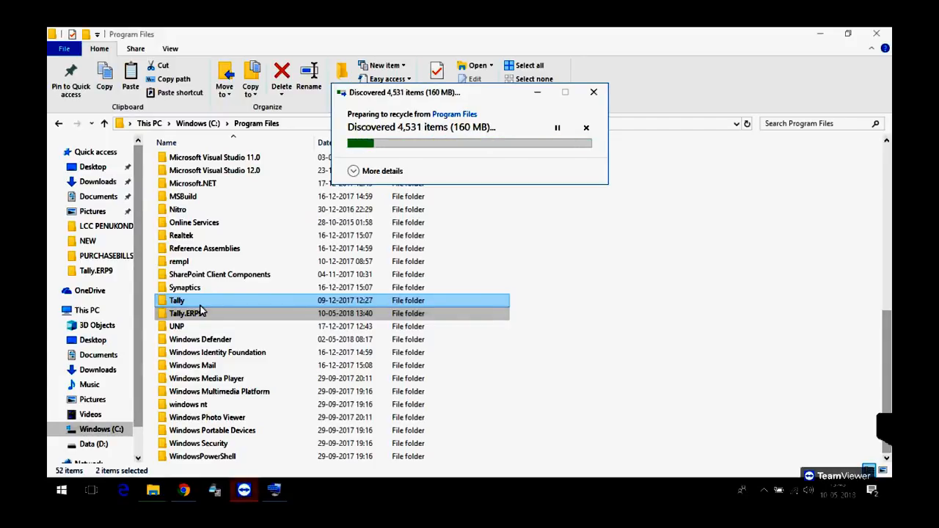
click(352, 171)
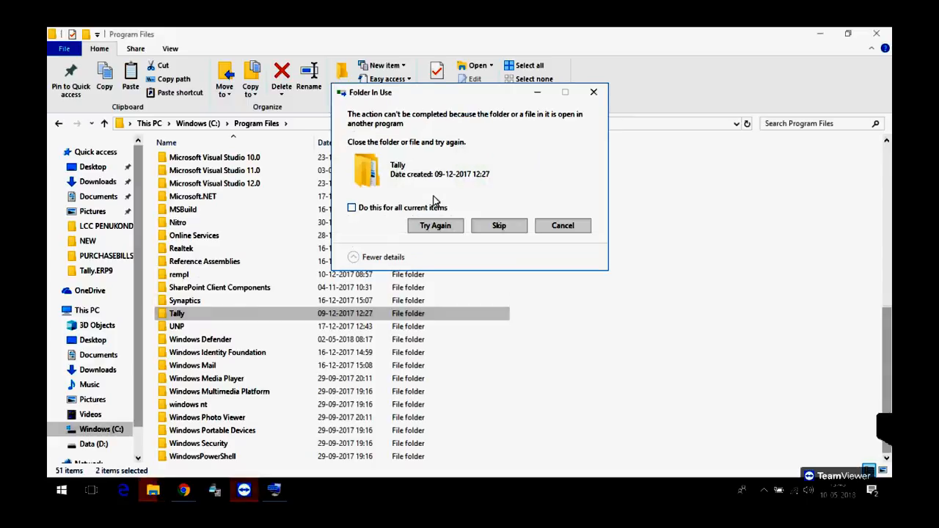
click(434, 225)
click(502, 228)
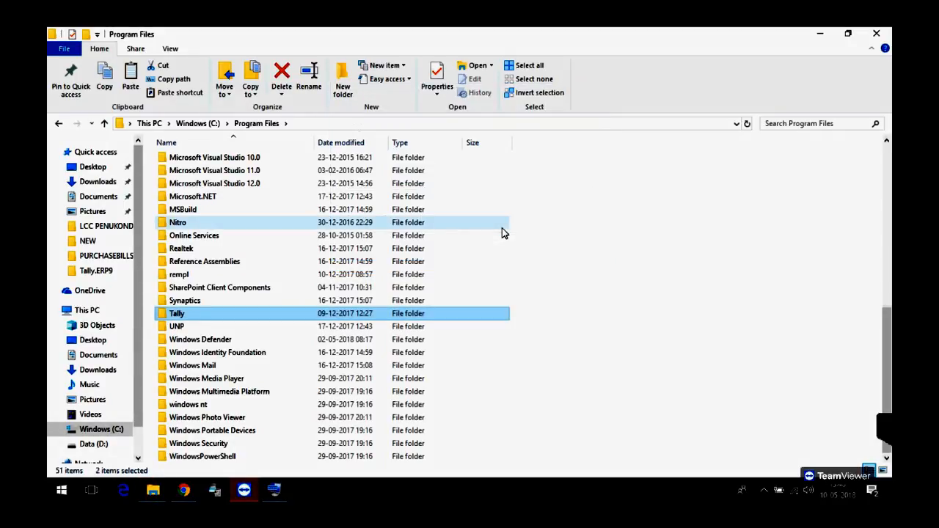
In the Tally folder's Tally.ERP9 subfolder, sort the files by type and delete the text, TSF and XML files.
double_click(178, 314)
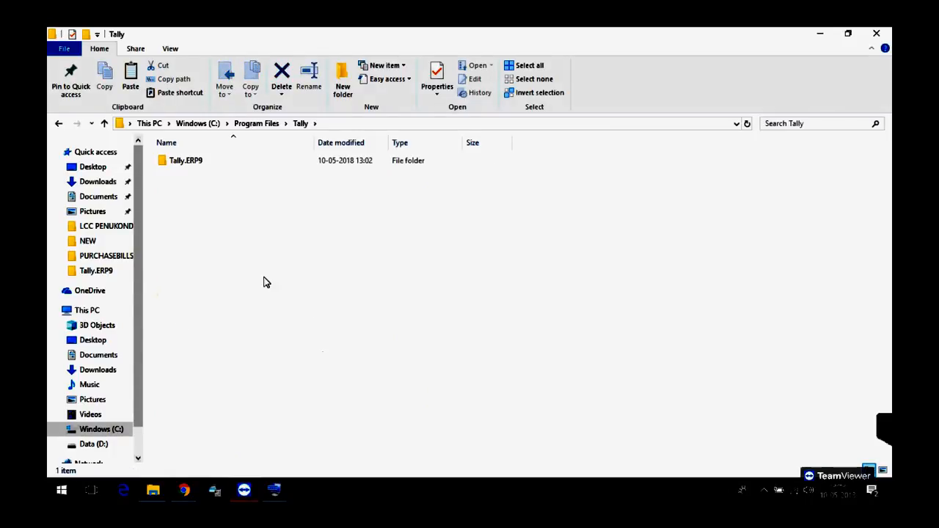
double_click(174, 161)
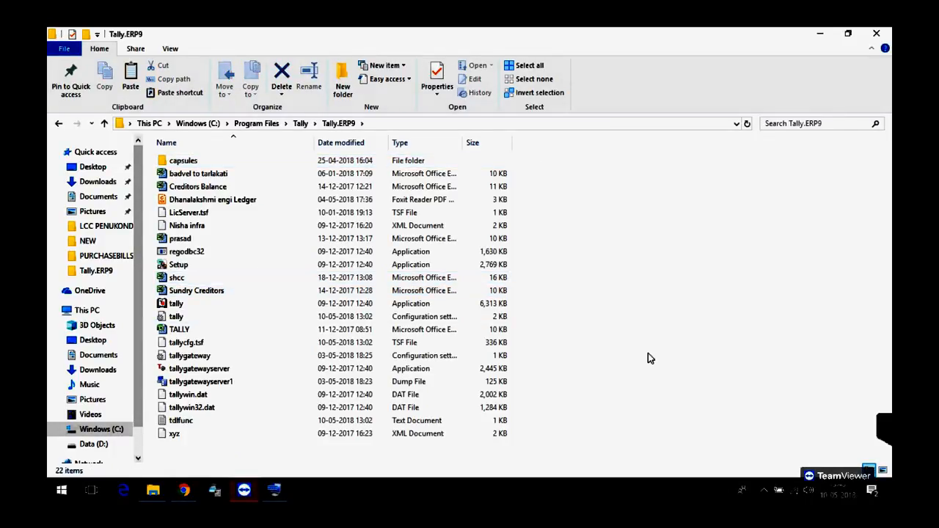
key(ctrl+a)
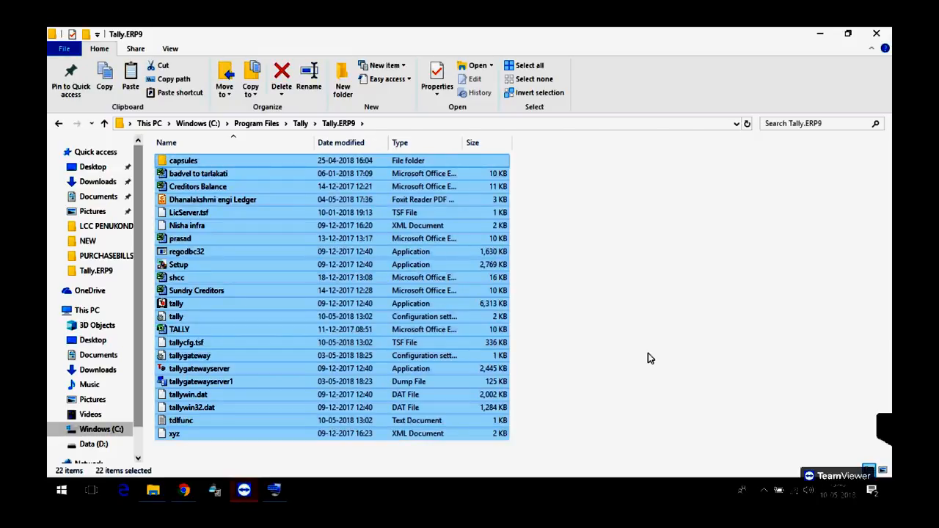
click(409, 144)
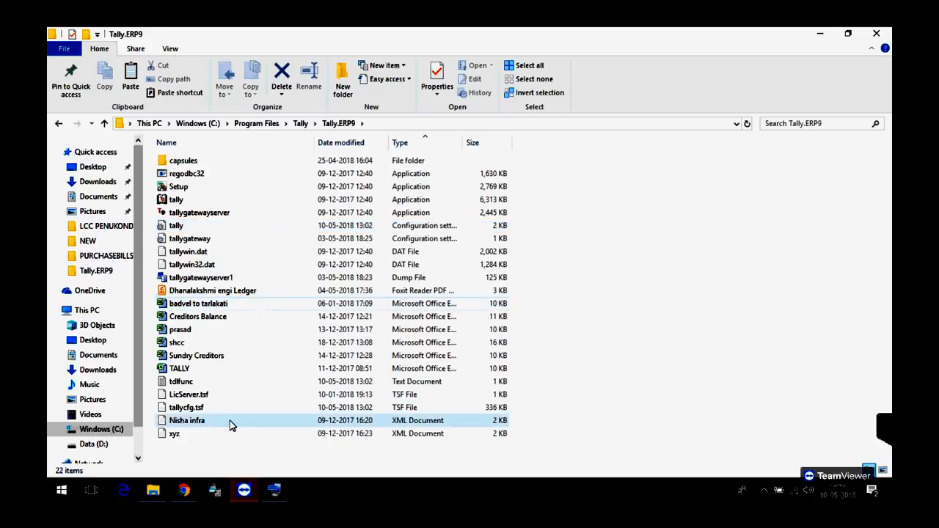
drag(220, 464, 173, 384)
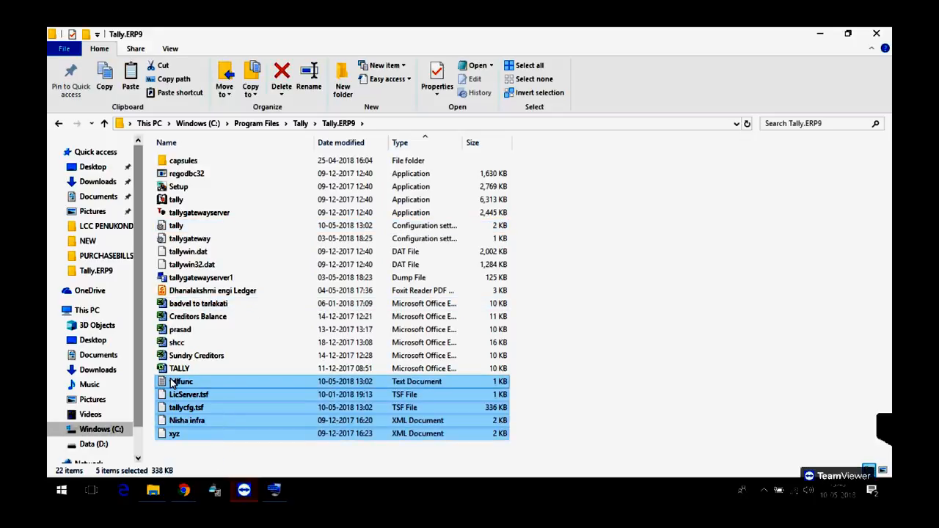
key(Delete)
Delete the capsules folder and all application, configuration, DAT and dump files through tallygatewayserver1, skipping the file in use.
click(208, 282)
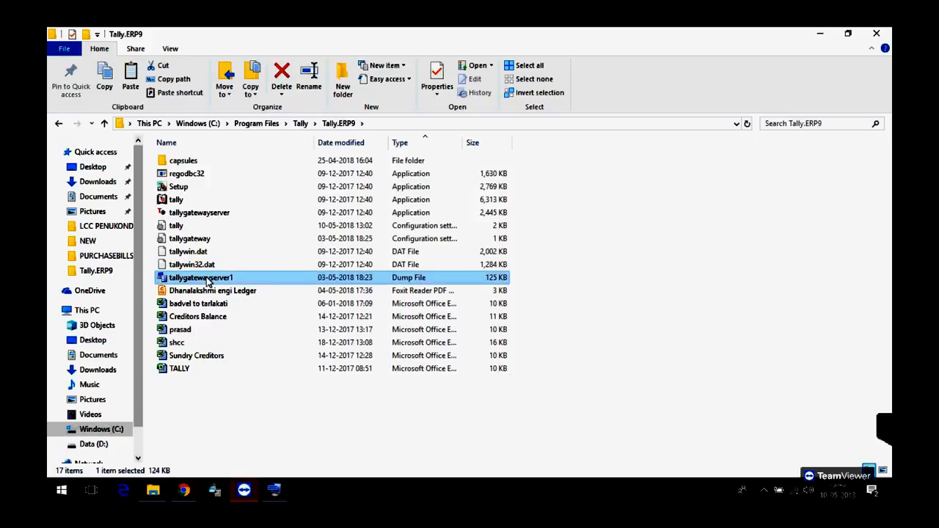
key(shift+Up)
key(shift+Up)
key(shift+Up)
key(shift+Up)
key(shift+Up)
key(shift+Up)
key(shift+Up)
key(shift+Up)
key(shift+Up)
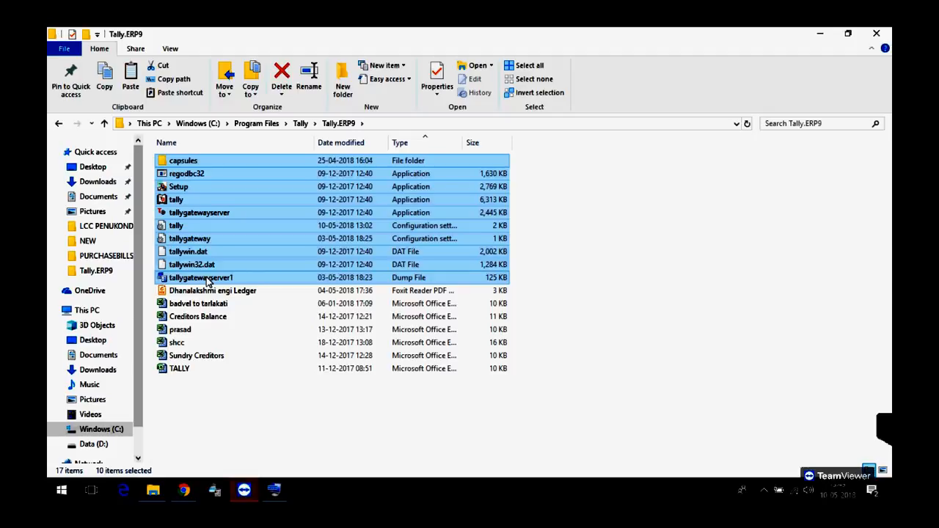
key(Delete)
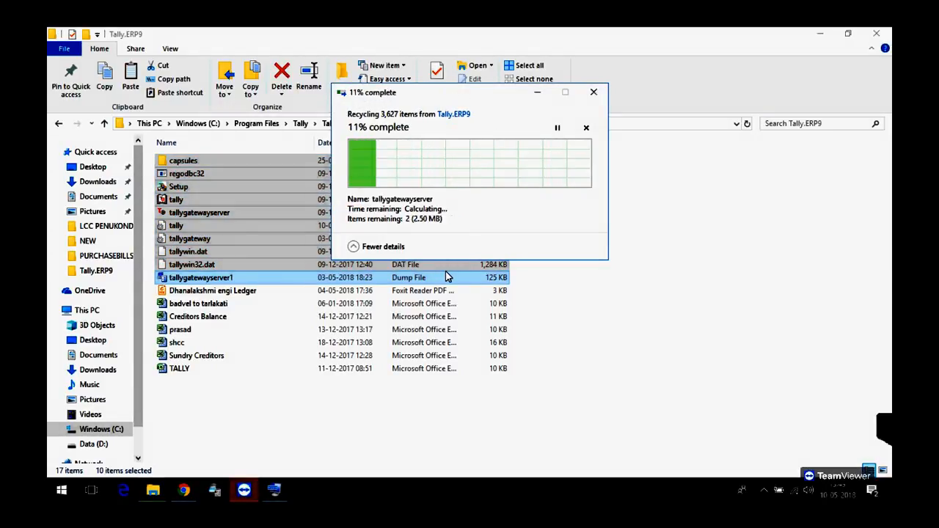
click(499, 248)
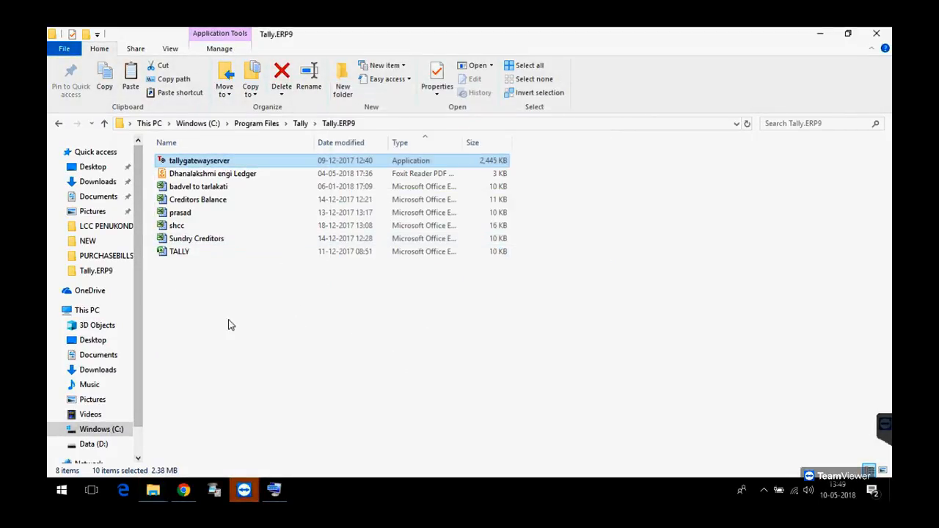
Open Task Manager in its detailed view and look for the Tally Gateway Server among the running processes.
right_click(311, 491)
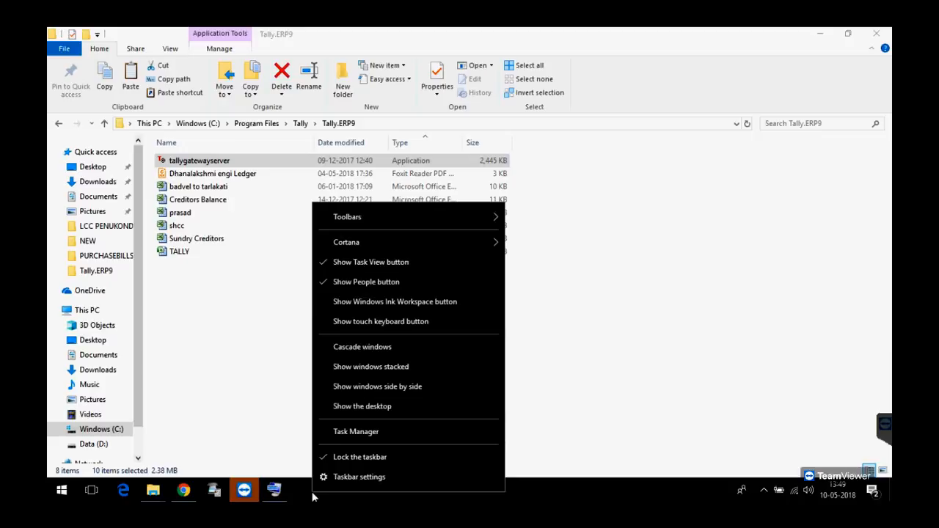
click(374, 434)
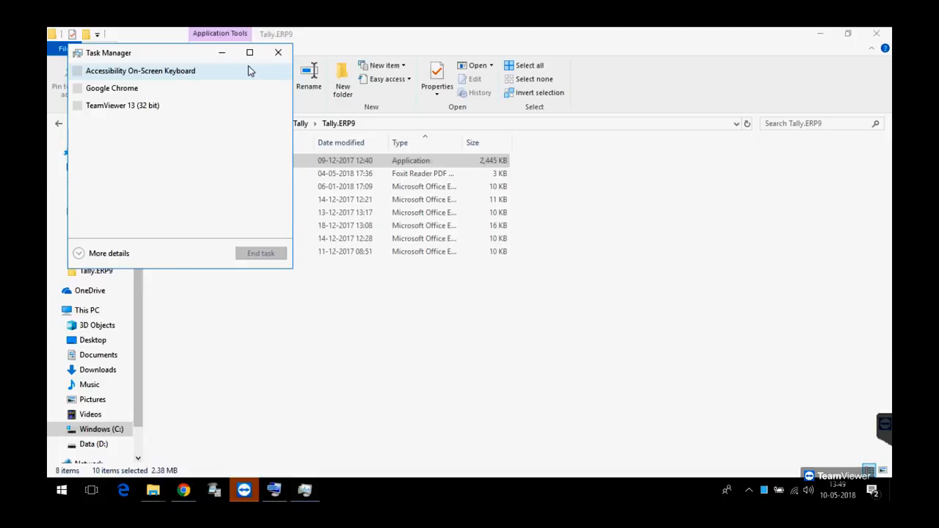
click(78, 253)
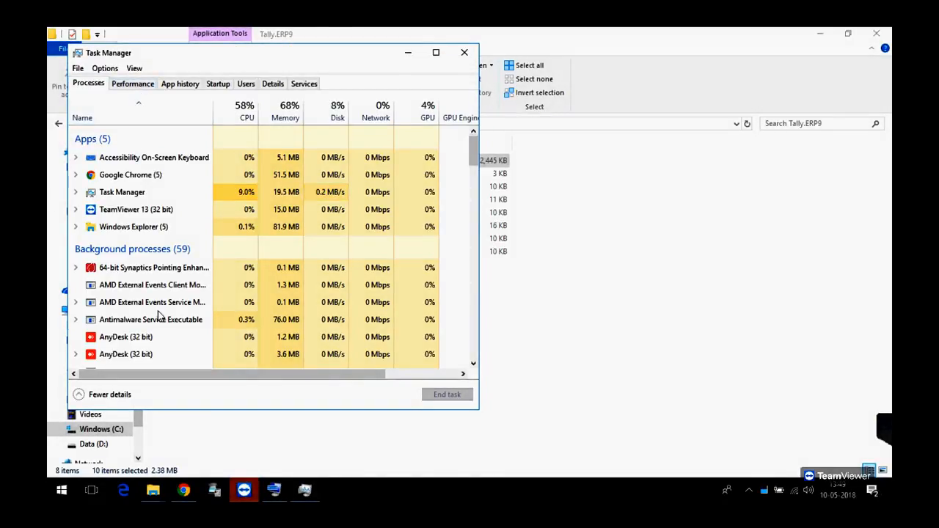
click(136, 195)
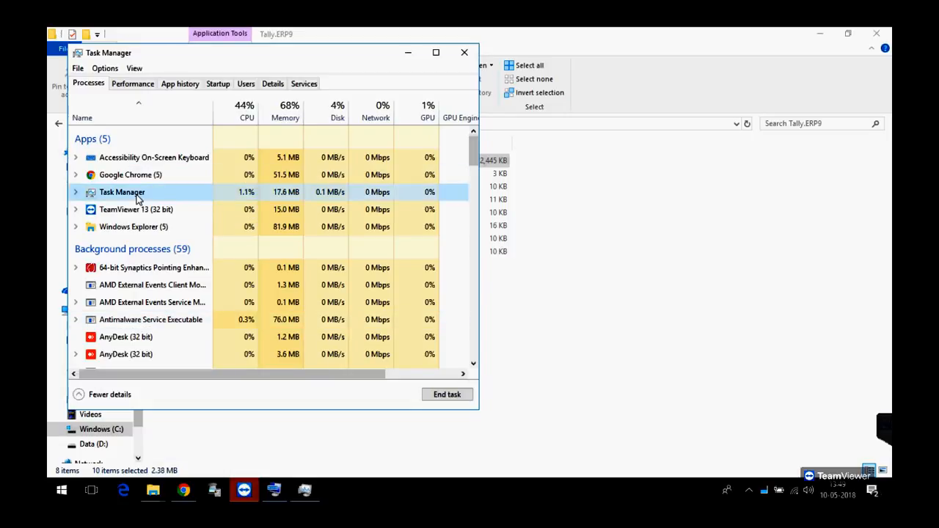
key(Down)
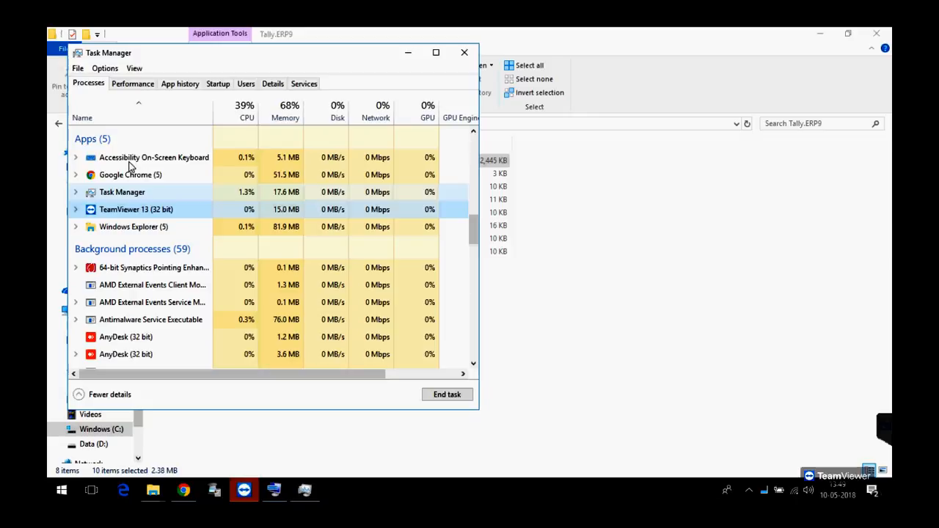
key(t)
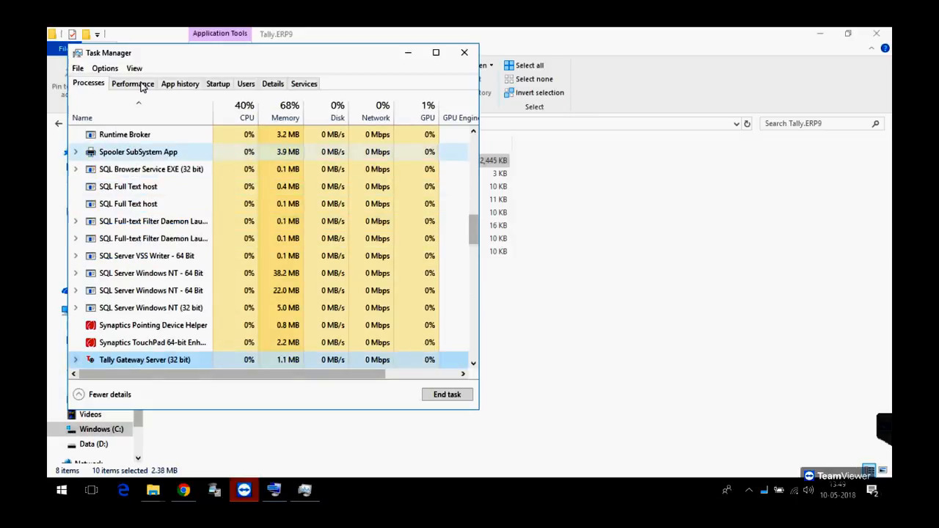
click(141, 84)
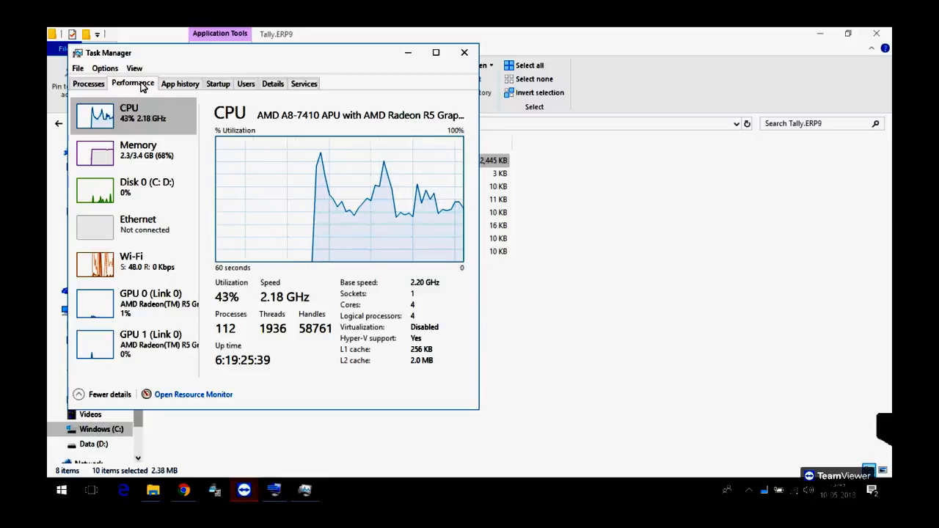
click(86, 84)
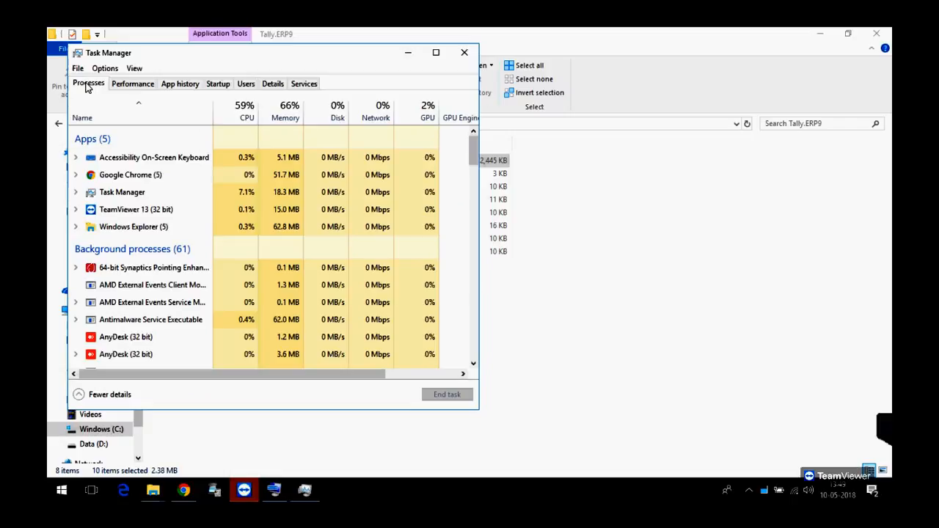
Maximize Task Manager and locate tallygatewayserver.exe in the detailed process list.
click(436, 55)
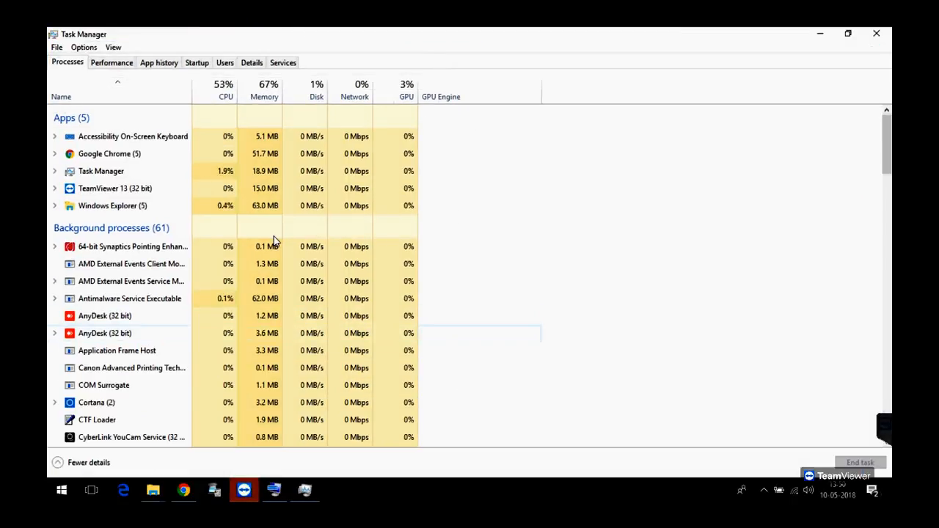
click(146, 280)
right_click(146, 281)
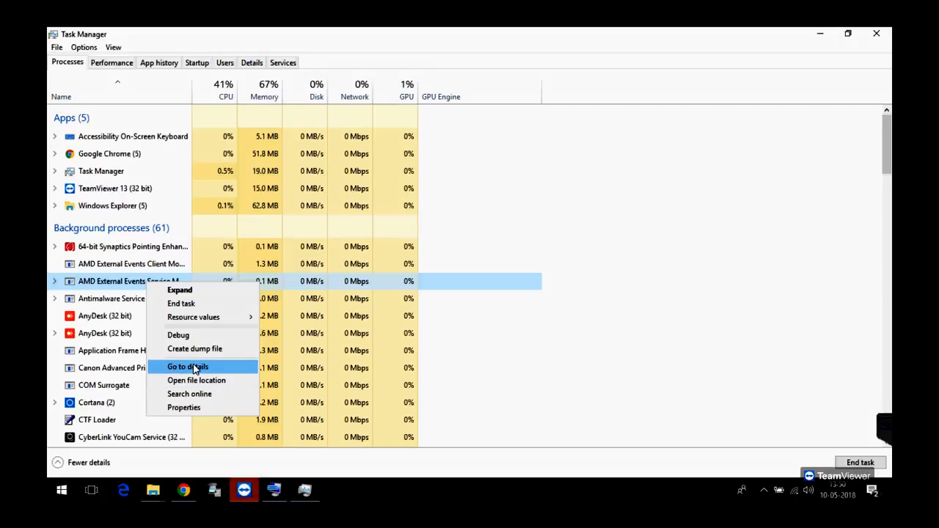
click(192, 367)
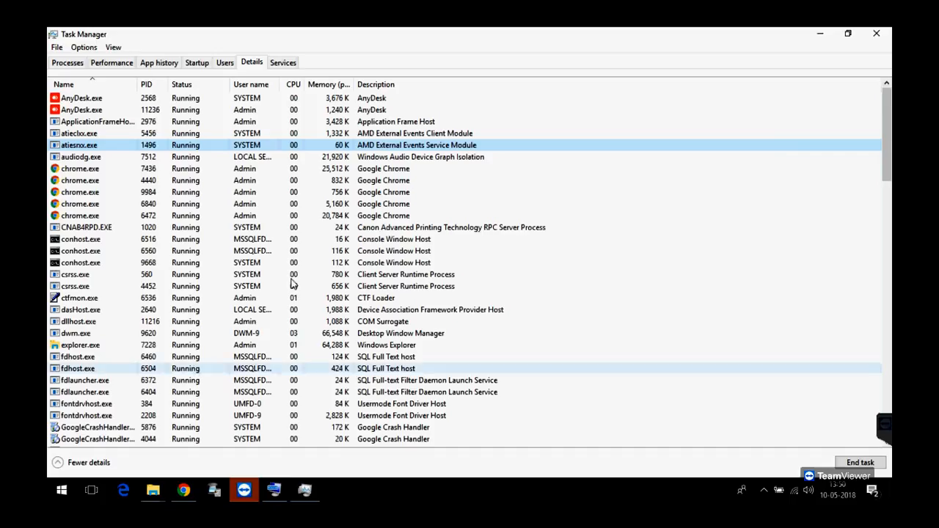
click(87, 228)
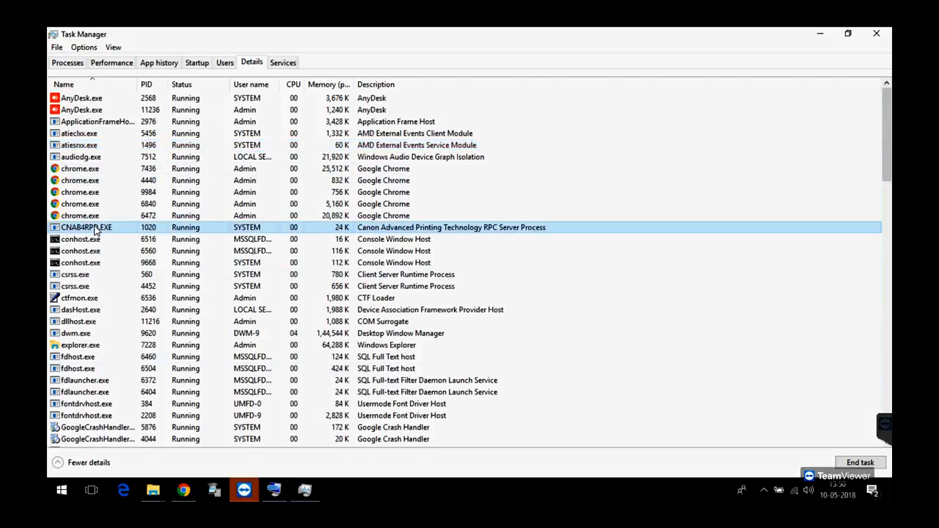
key(t)
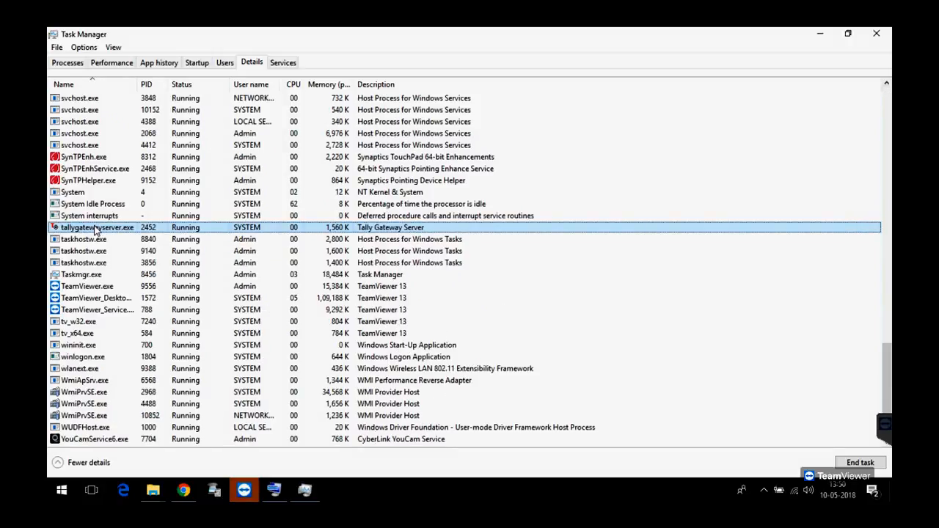
key(Down)
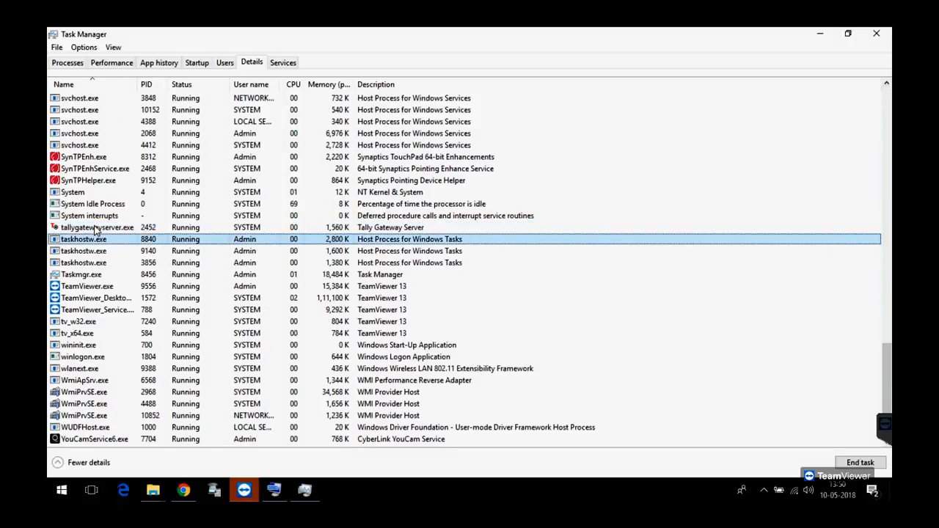
End the tallygatewayserver.exe process and close Task Manager.
click(94, 229)
right_click(94, 228)
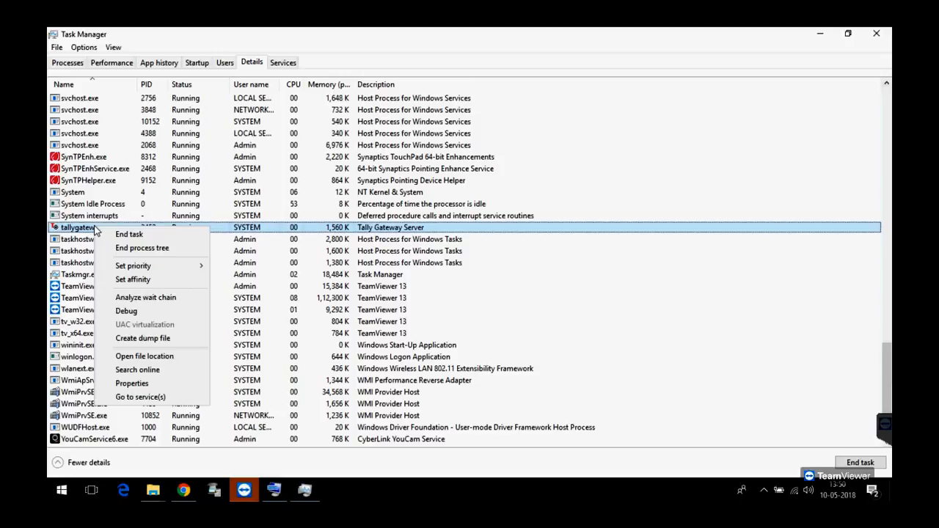
click(110, 234)
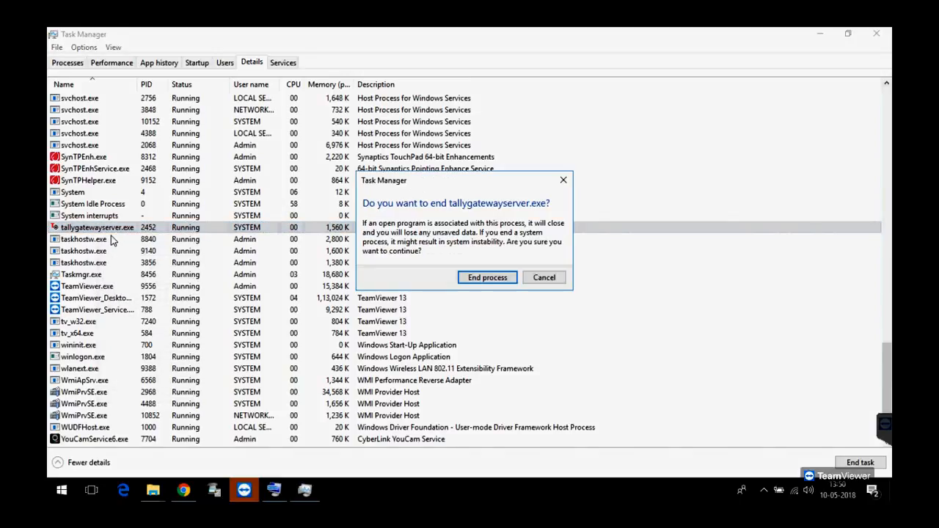
click(489, 277)
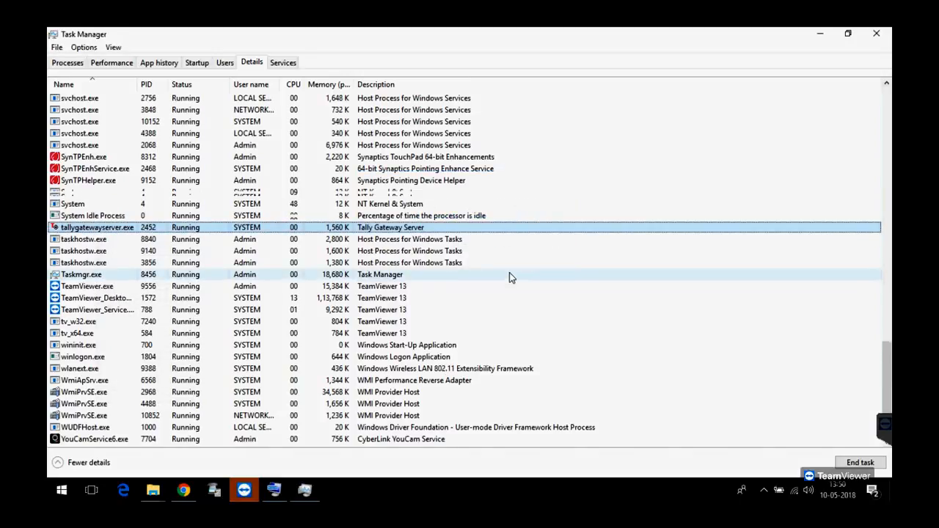
click(875, 33)
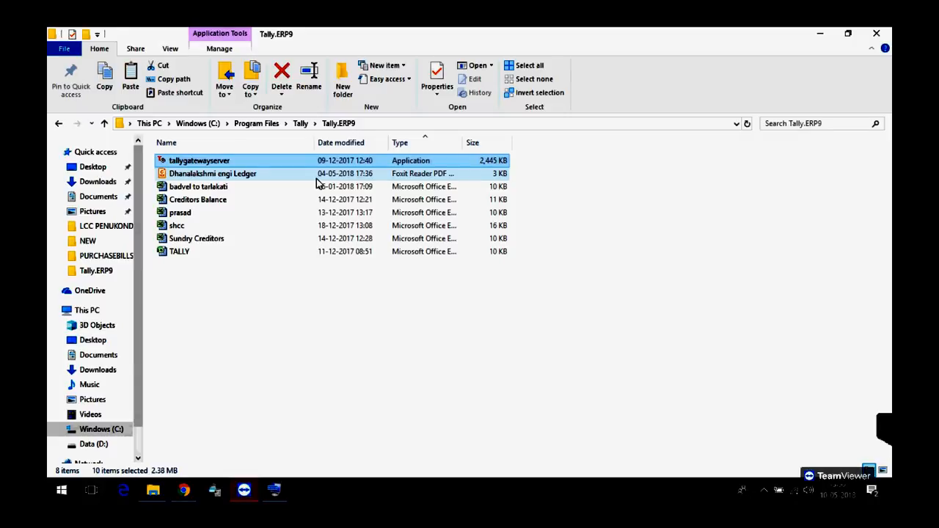
Delete the remaining tallygatewayserver application from the Tally.ERP9 folder and go to This PC.
key(Delete)
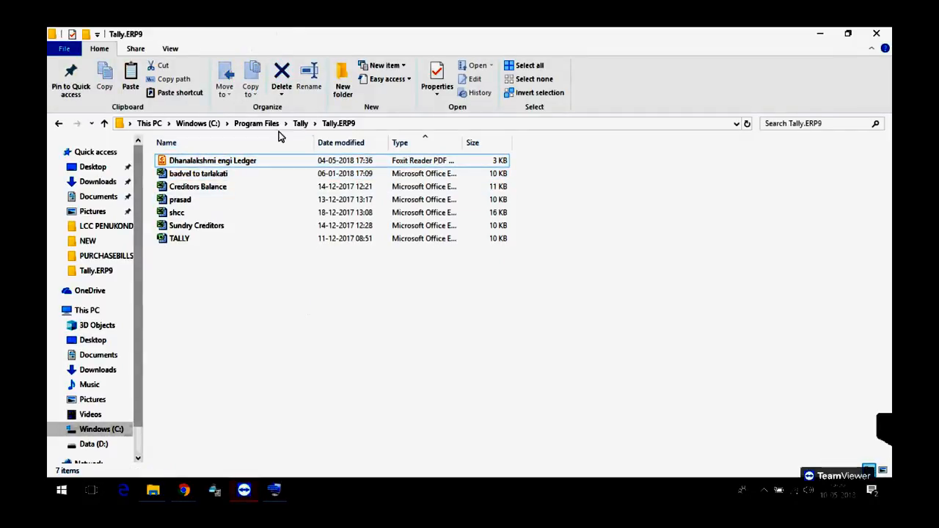
click(151, 123)
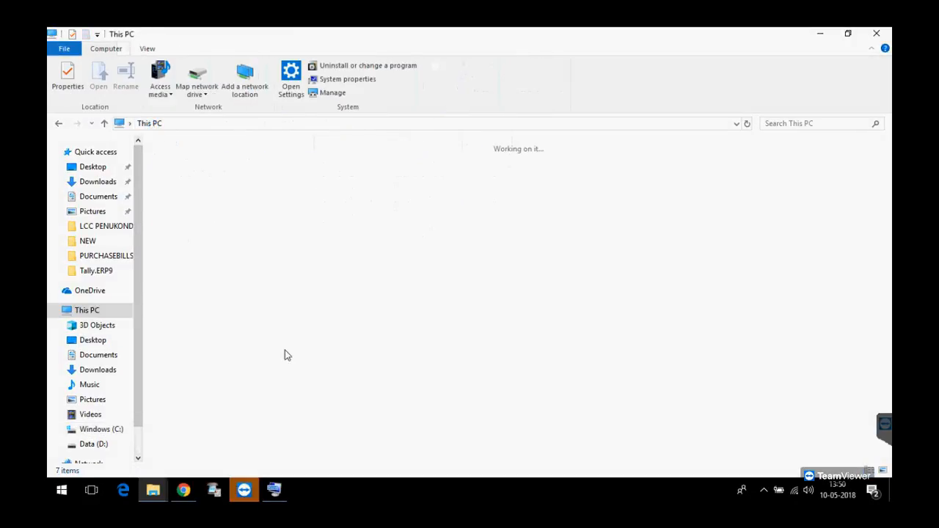
Close the This PC window and empty the Recycle Bin, confirming the permanent deletion.
click(884, 34)
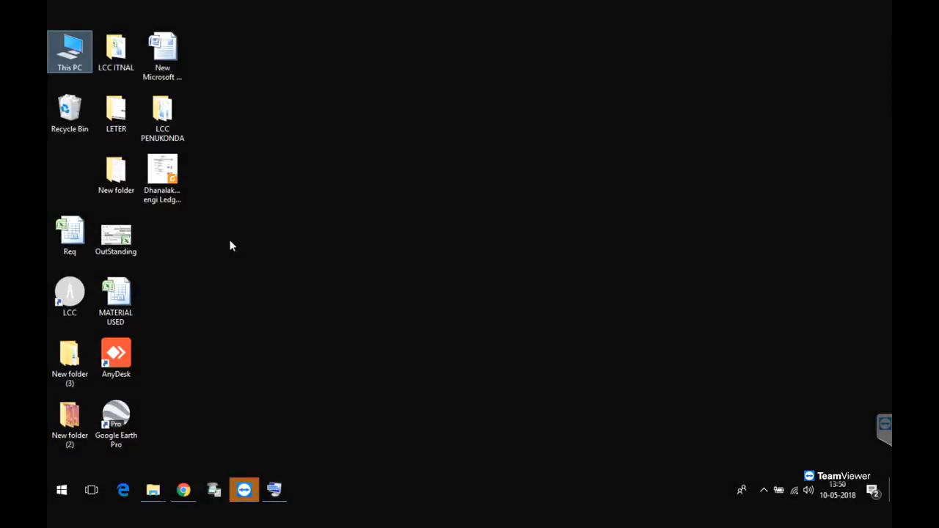
right_click(68, 111)
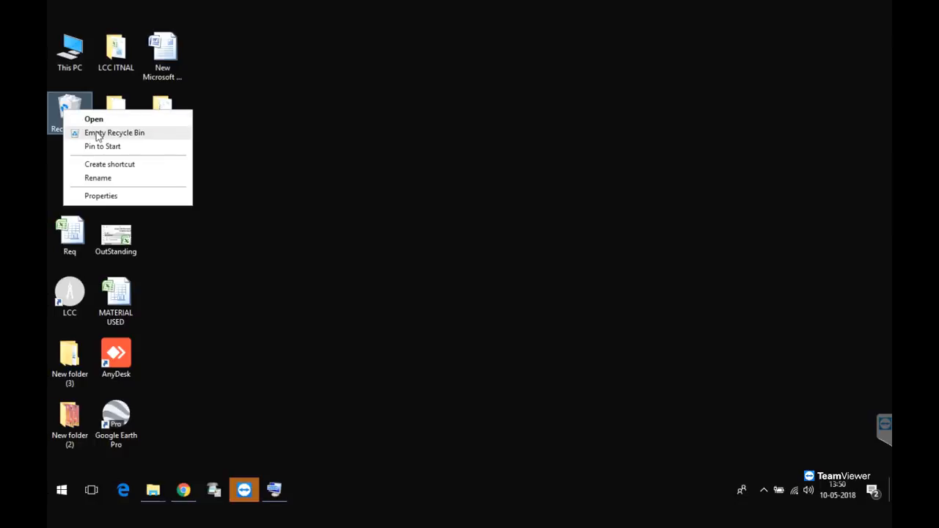
click(97, 133)
click(512, 272)
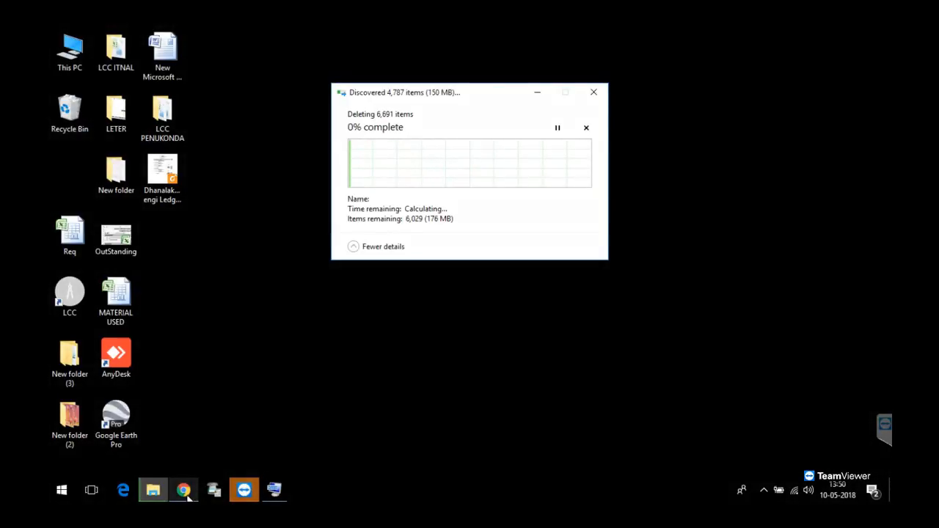
Switch to Chrome, open a new window without the downloads bar, and search for ccleaner.
click(183, 490)
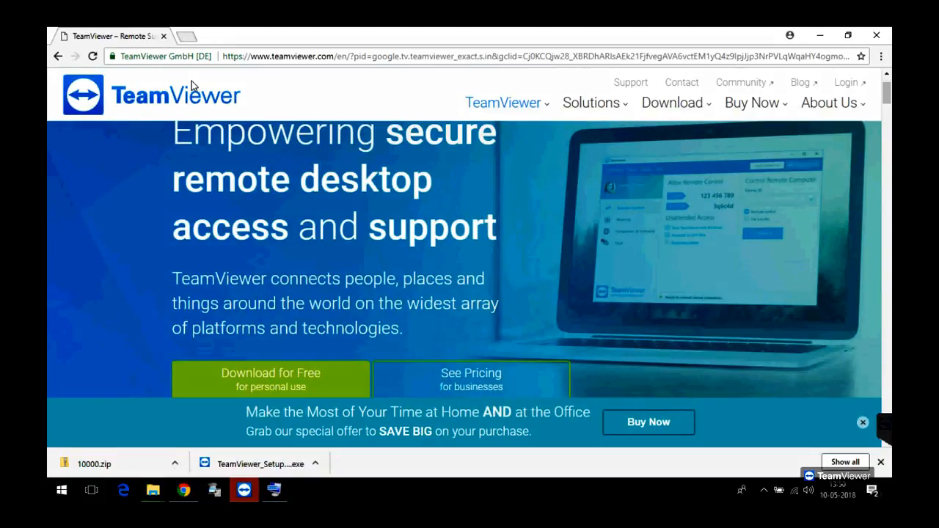
key(ctrl+n)
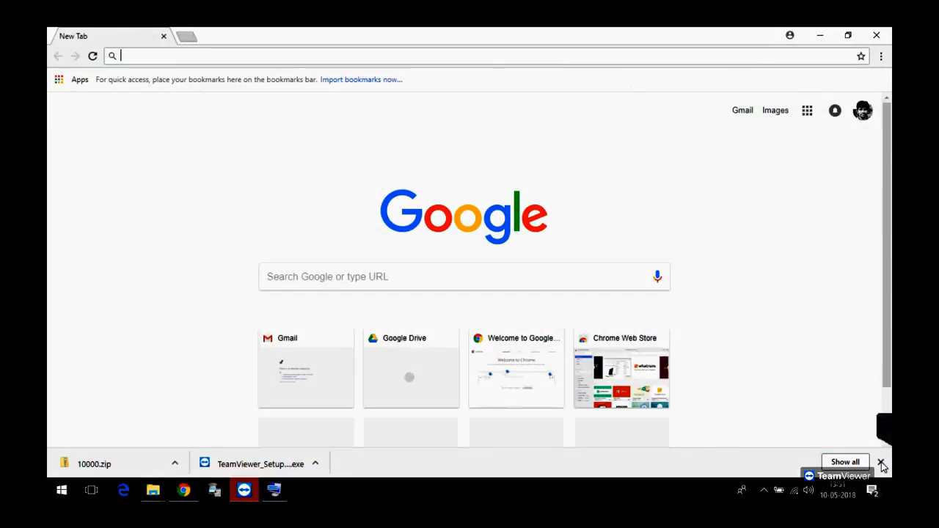
click(882, 465)
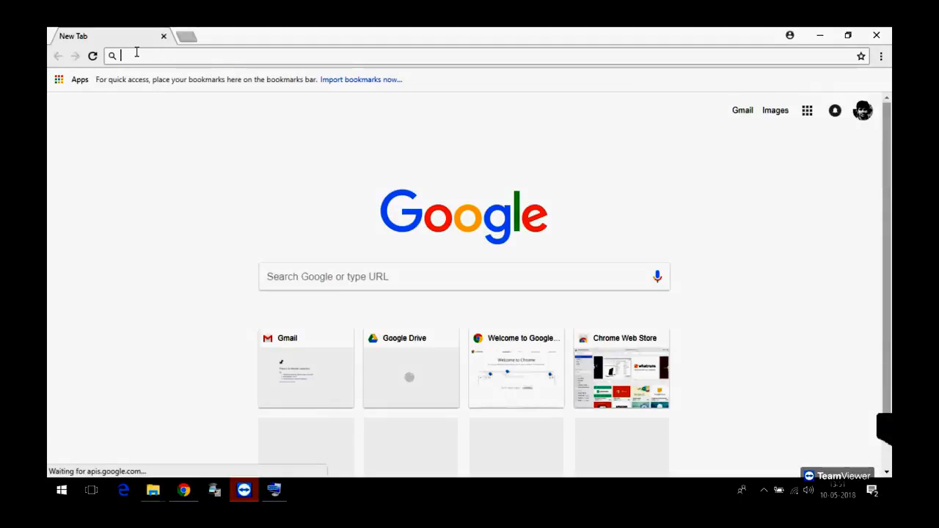
text(ccc)
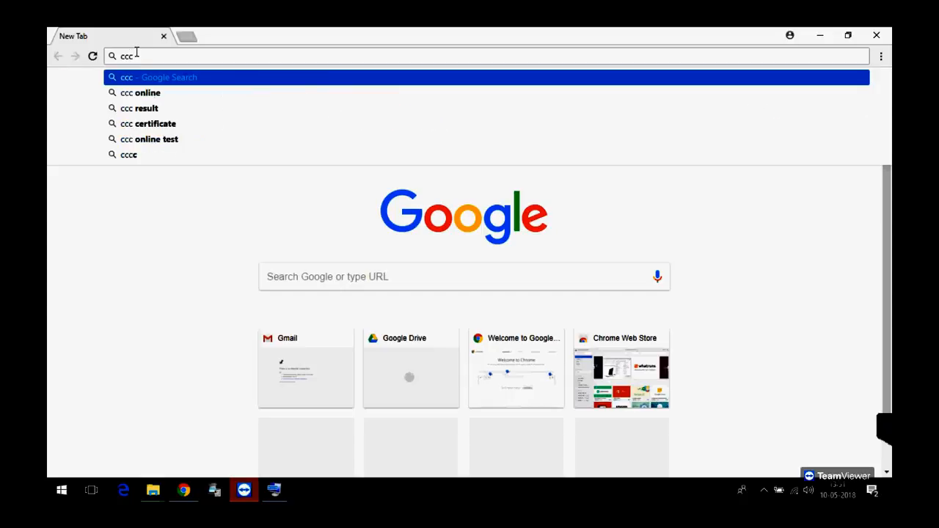
key(BackSpace)
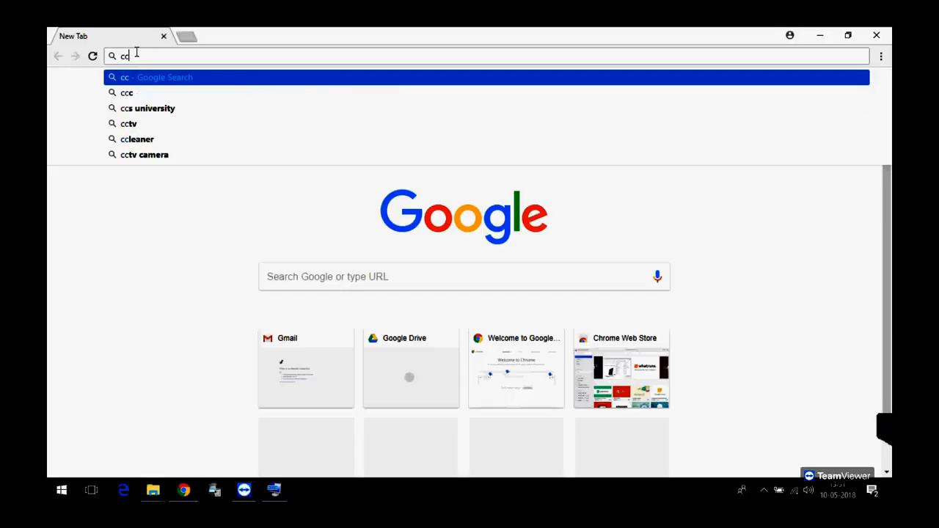
text(l)
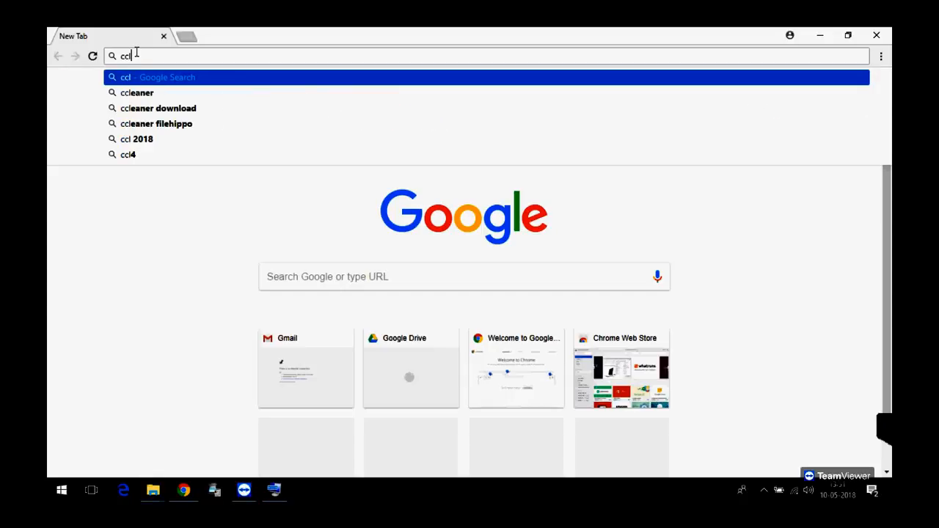
text(eaner)
key(Return)
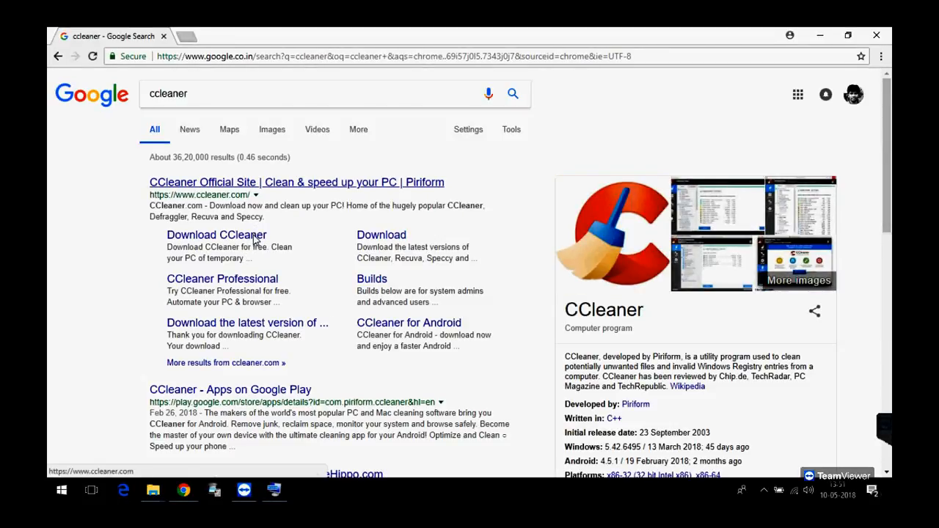
Go to the Download CCleaner page and download the free edition from CCleaner.com.
click(253, 236)
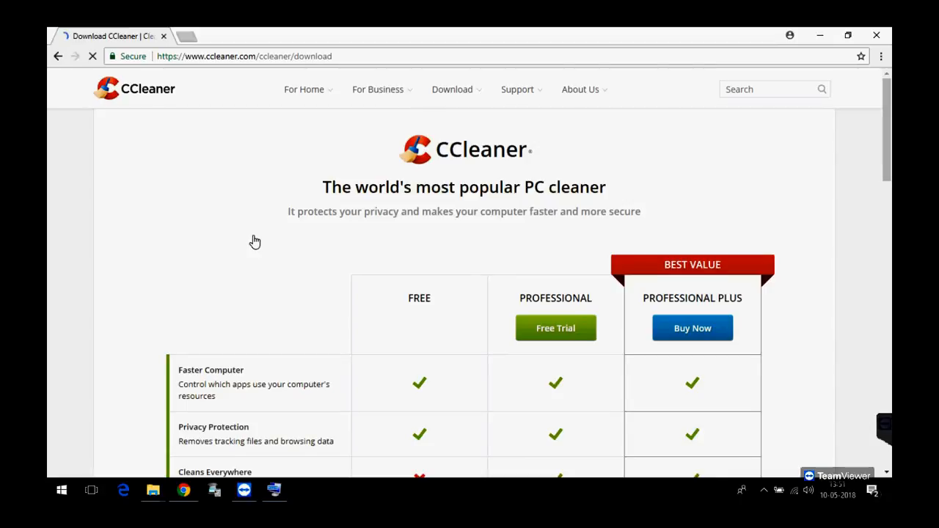
click(886, 253)
click(886, 299)
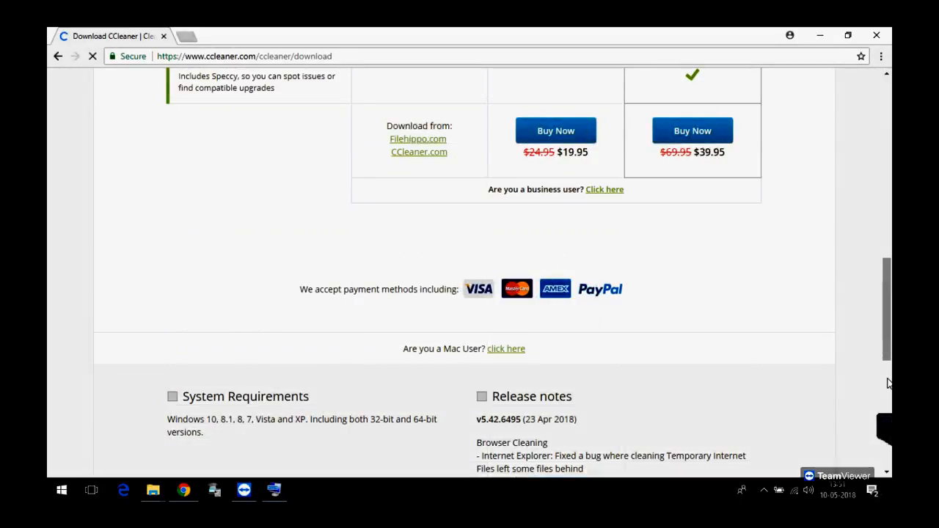
click(887, 383)
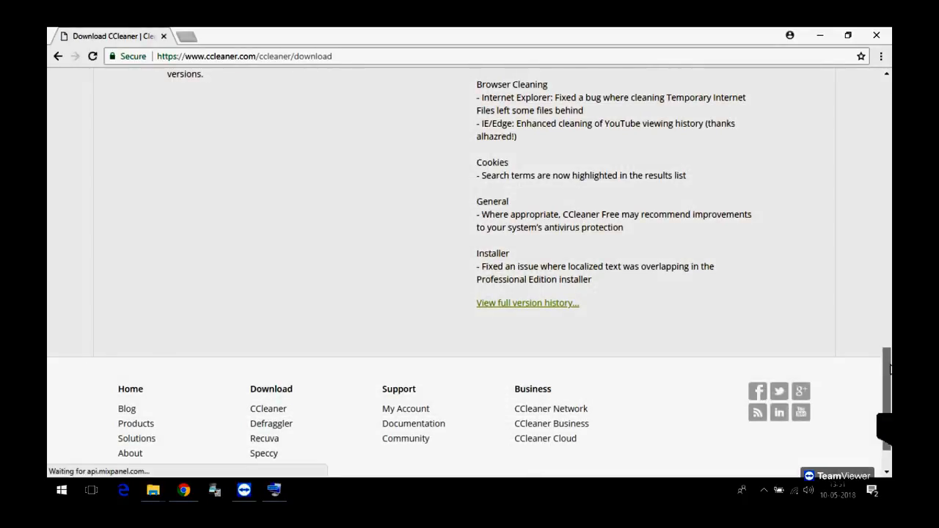
click(886, 313)
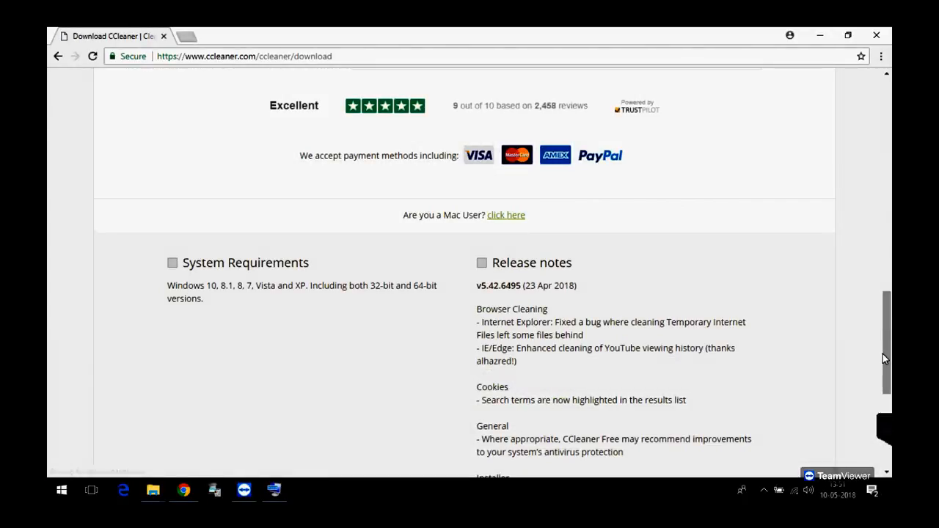
drag(886, 313, 886, 301)
scroll(885, 301, up, 3)
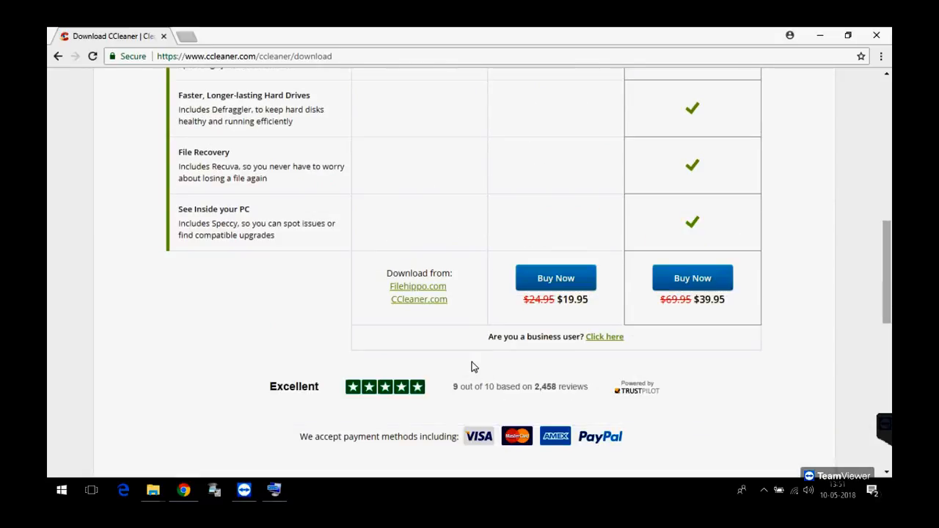
click(424, 303)
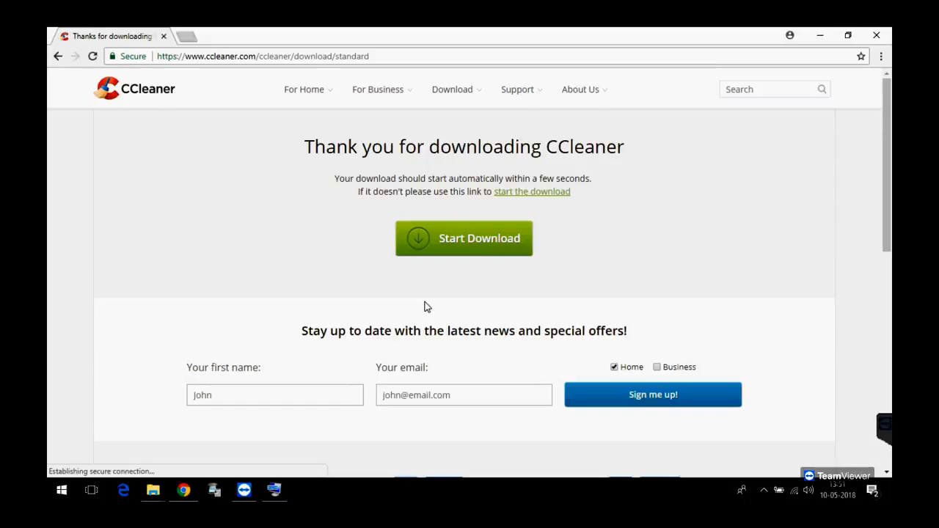
click(463, 249)
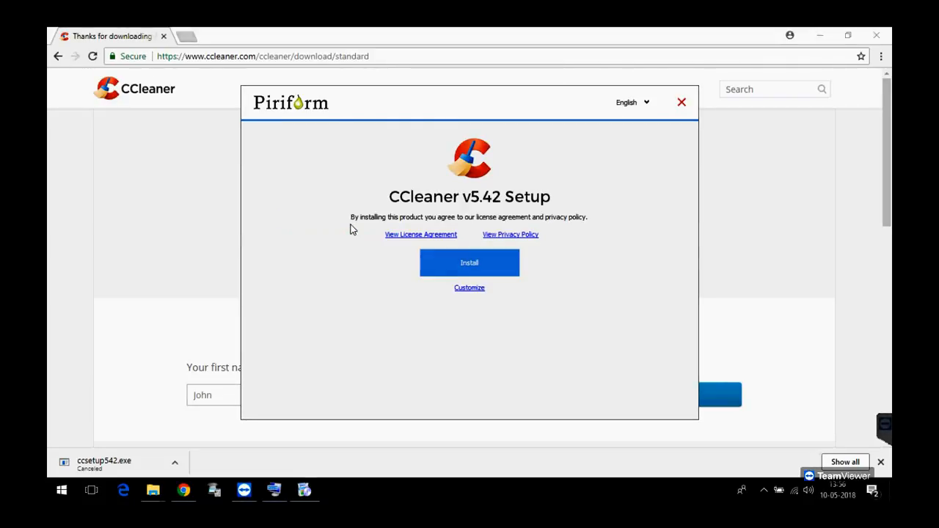
Install CCleaner with the desktop shortcut, Start Menu shortcuts, update notifications and Intelligent Cookie Scan options turned off.
click(469, 288)
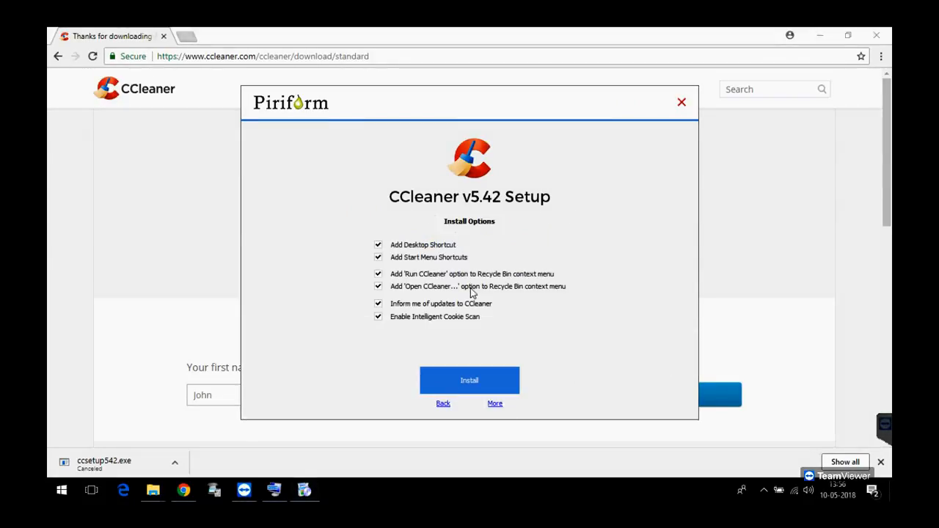
click(378, 244)
click(378, 257)
click(377, 302)
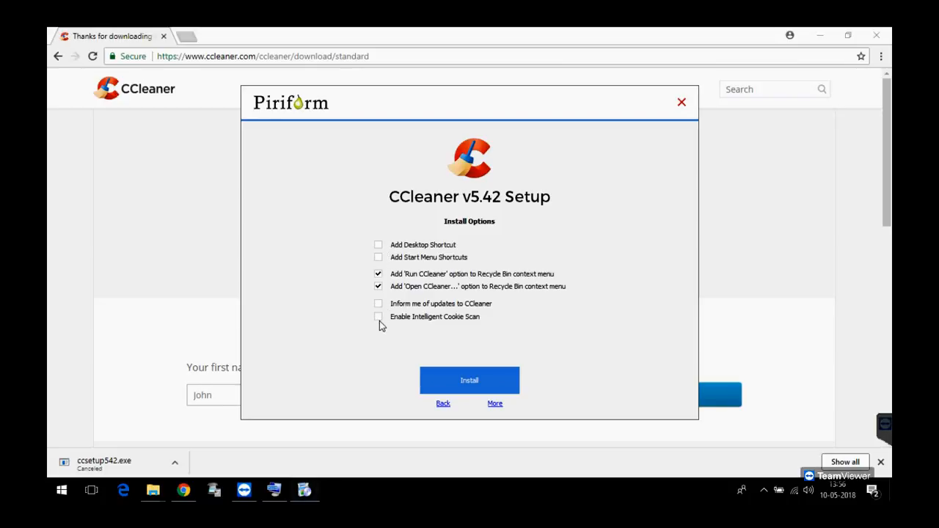
click(442, 403)
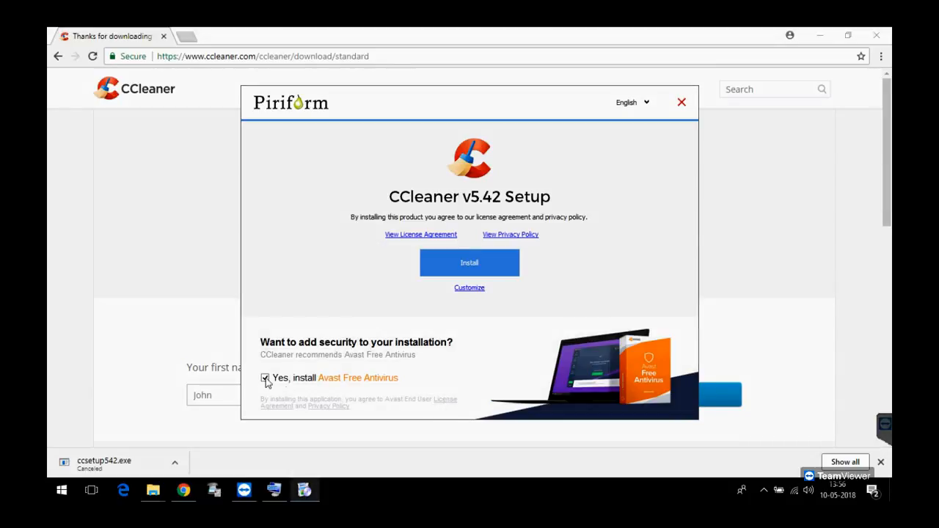
click(471, 289)
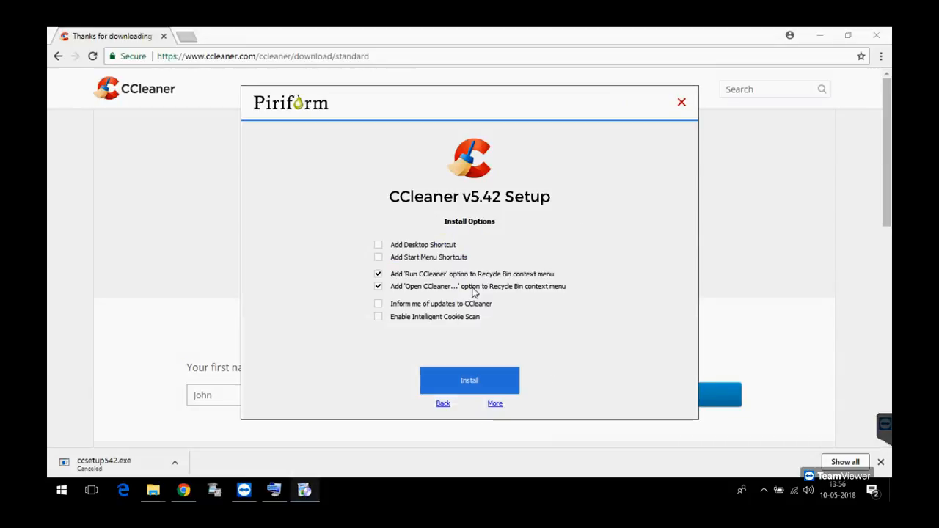
click(474, 379)
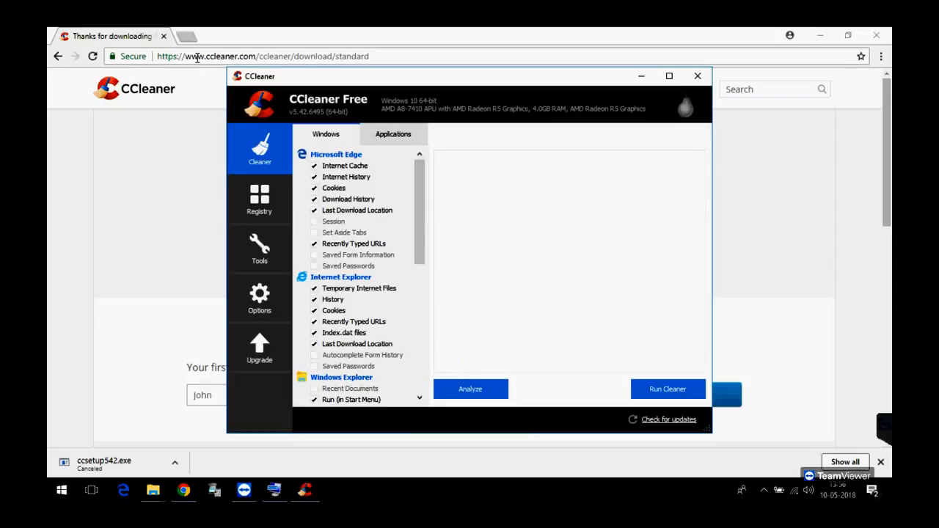
Maximize CCleaner and run the cleaner with the preselected items, confirming the file deletion.
click(669, 75)
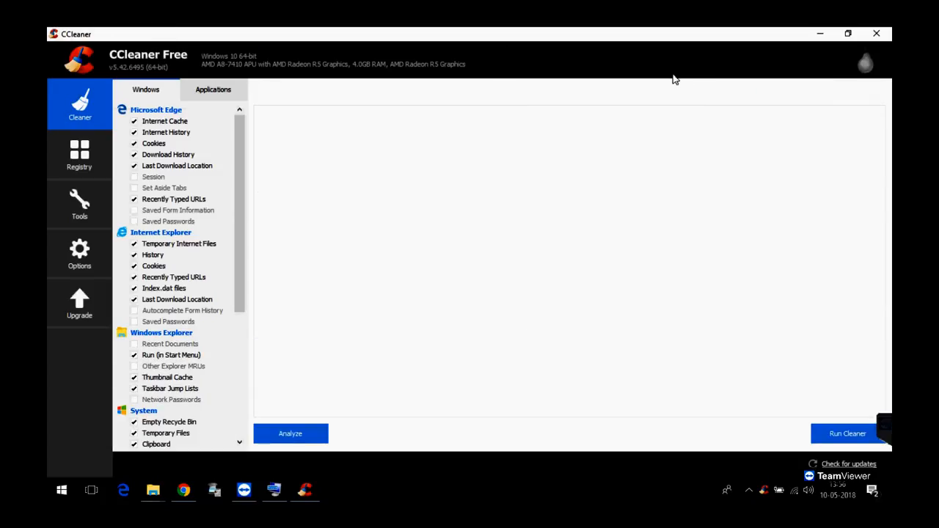
click(840, 440)
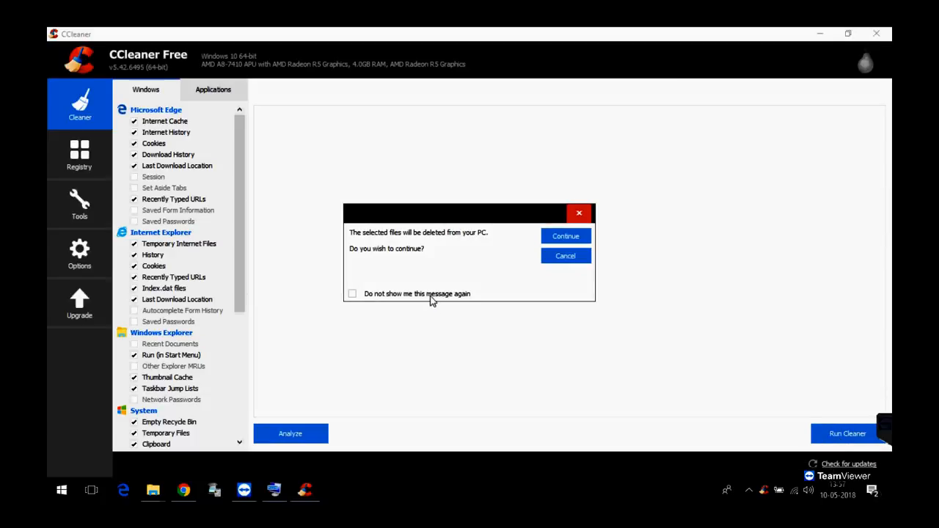
click(563, 236)
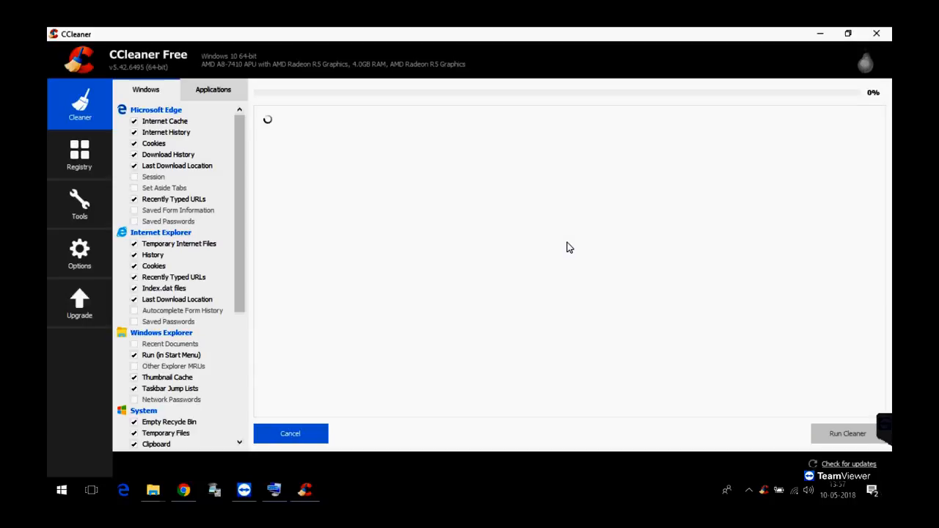
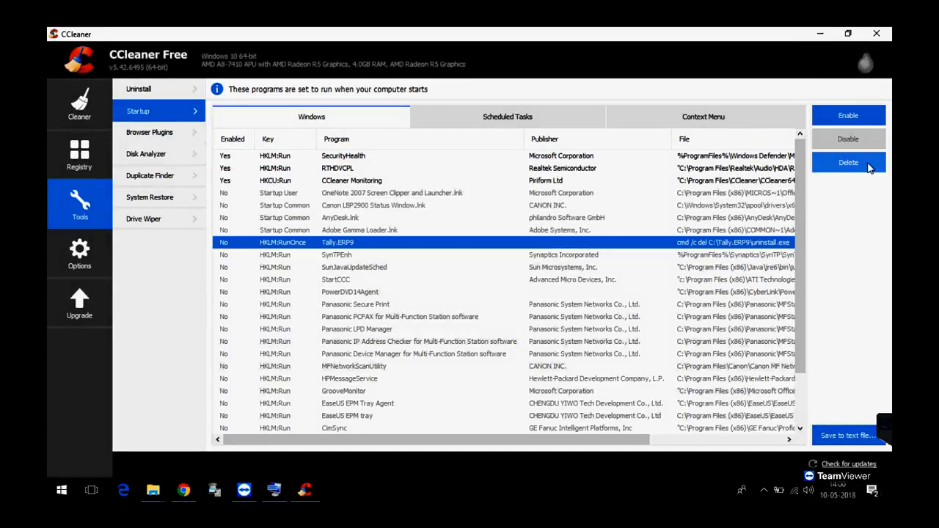
Delete the Tally.ERP9 startup entry and disable the CCleaner Monitoring and RTHDVCPL entries.
click(869, 163)
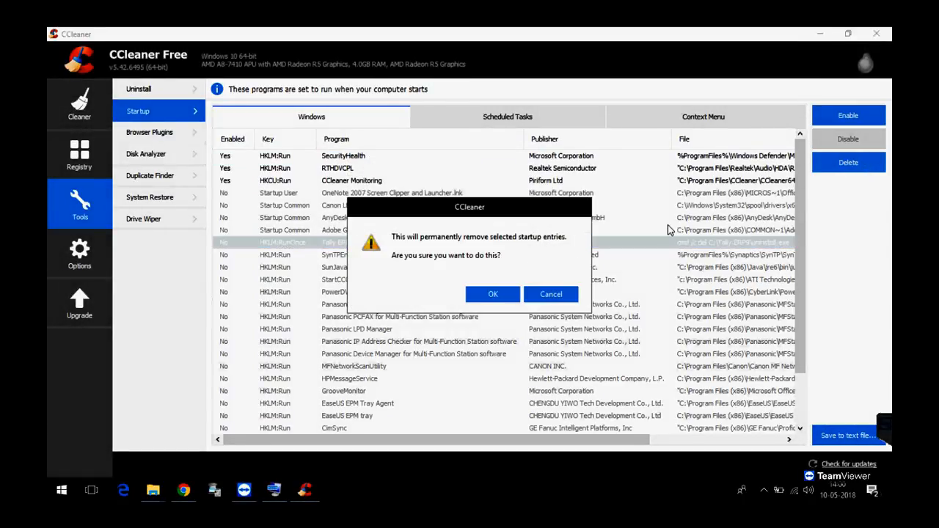
click(486, 293)
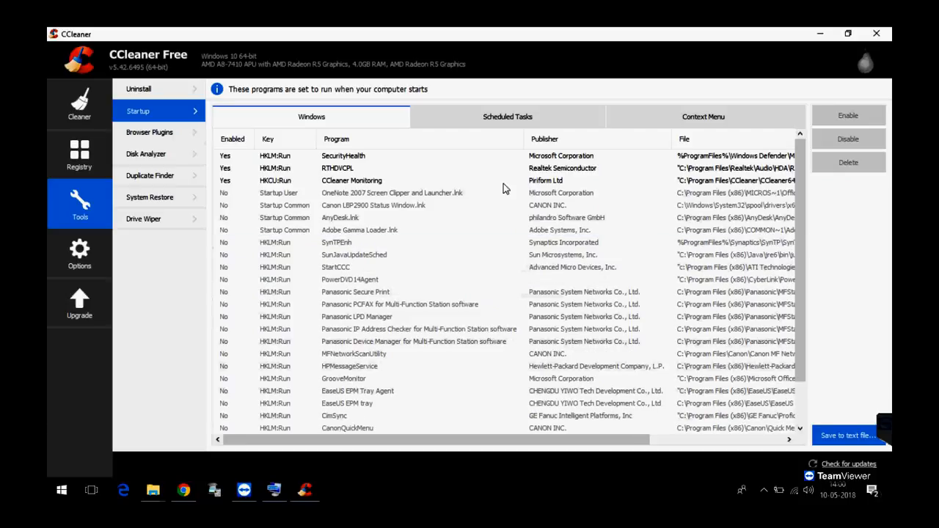
right_click(374, 184)
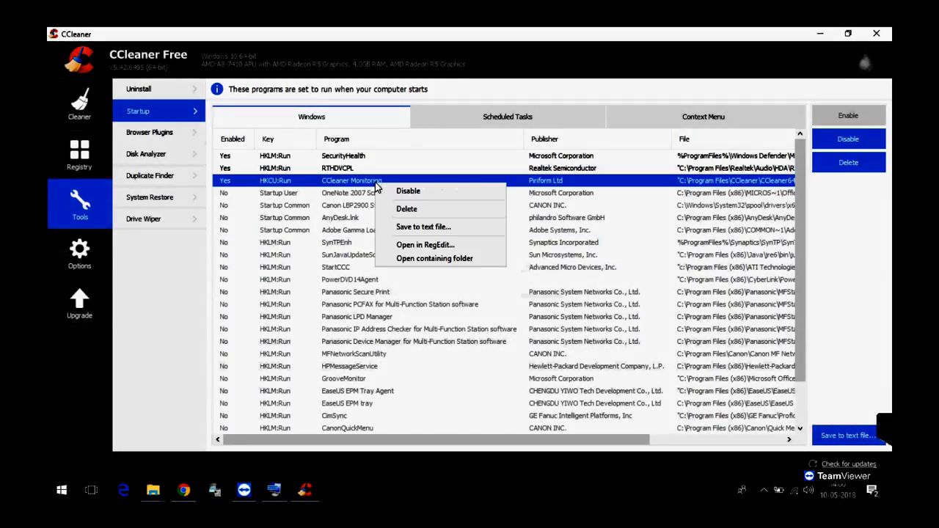
click(407, 190)
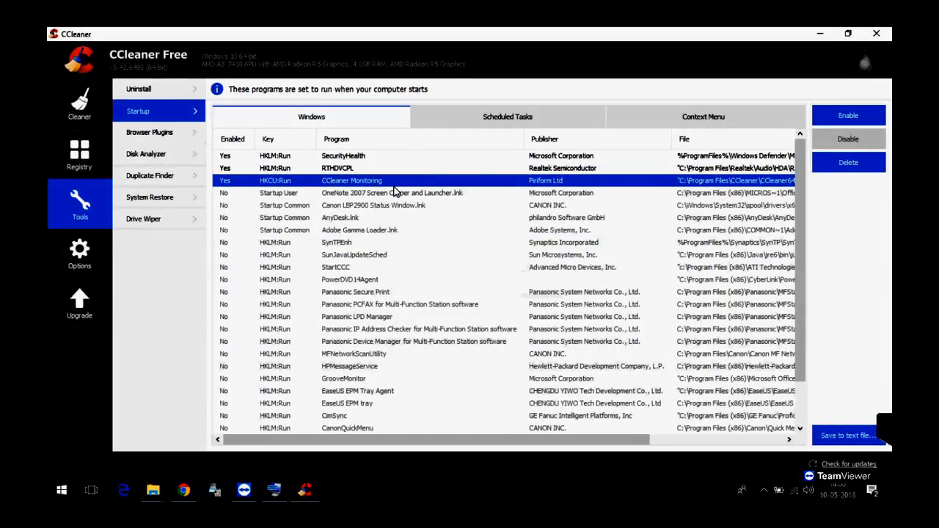
click(368, 171)
right_click(368, 172)
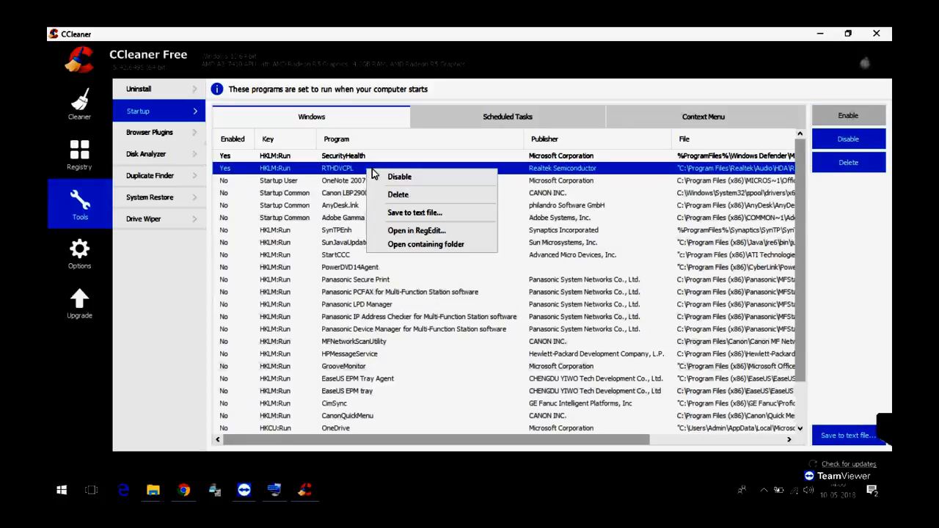
click(382, 177)
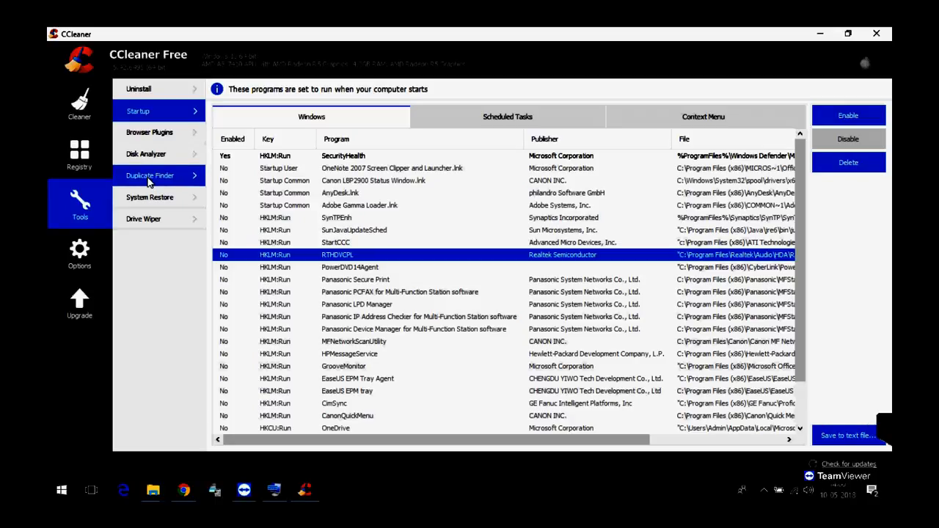
Disable all the scheduled tasks listed under Startup except CCleanerSkipUAC.
click(481, 118)
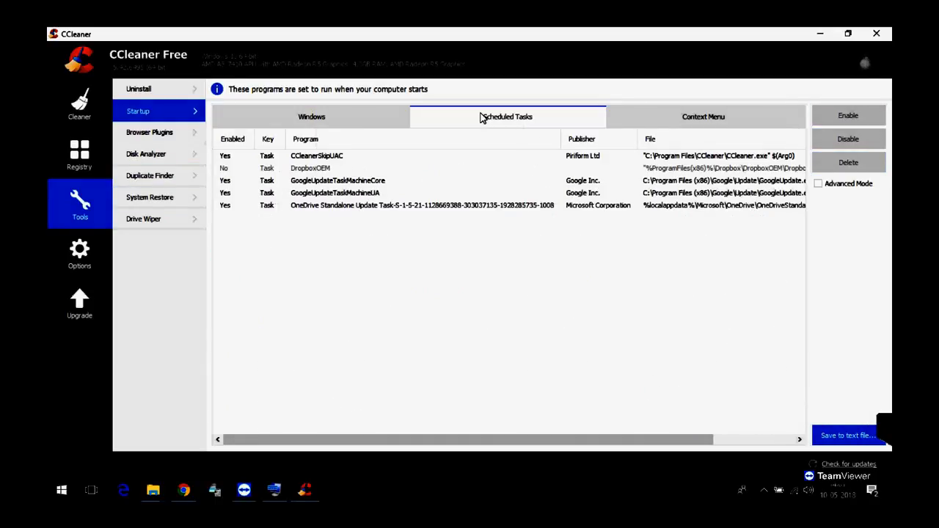
drag(371, 222, 316, 157)
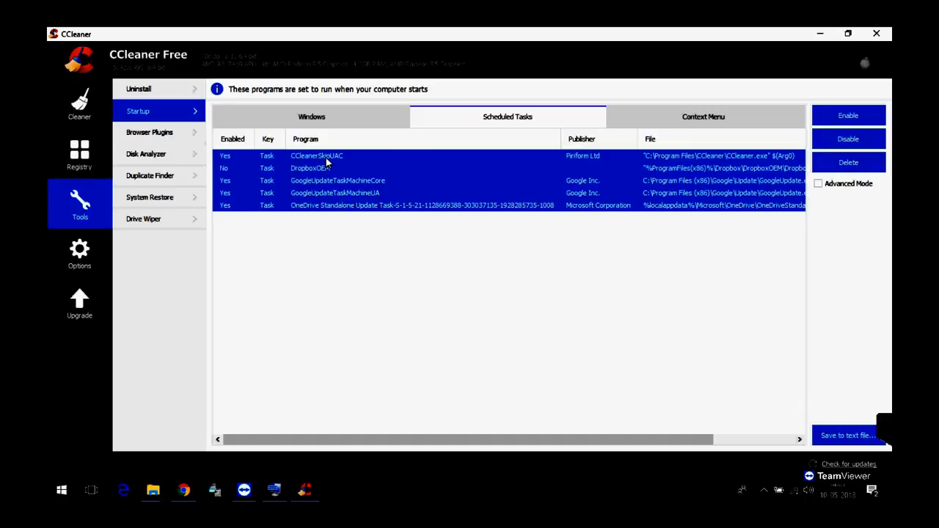
ctrl+click(325, 158)
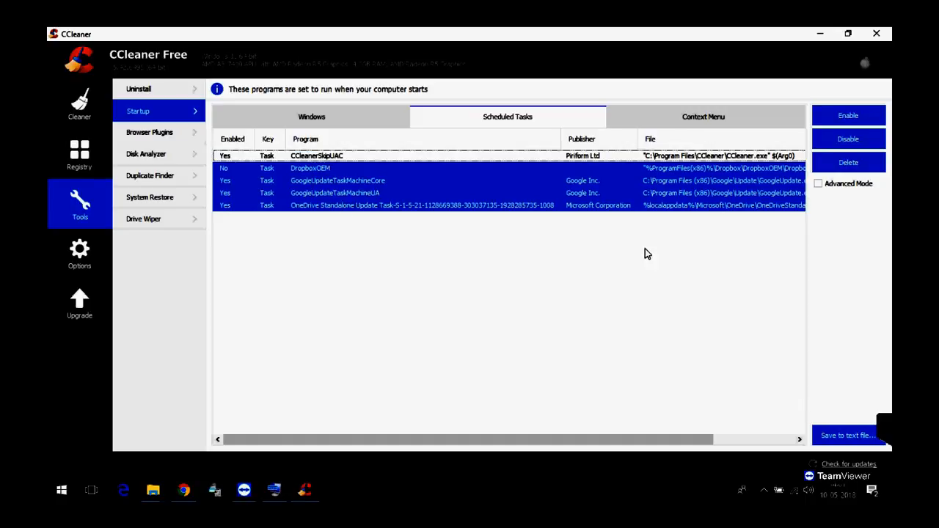
click(848, 139)
Sort the startup context menu entries by publisher and disable the File entries for 7-Zip and GDContextMenu.
click(680, 119)
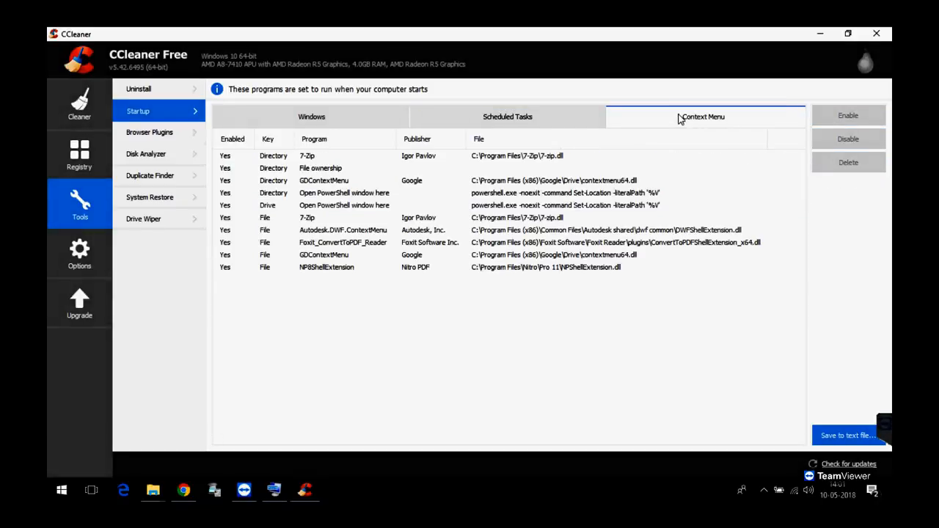
click(271, 142)
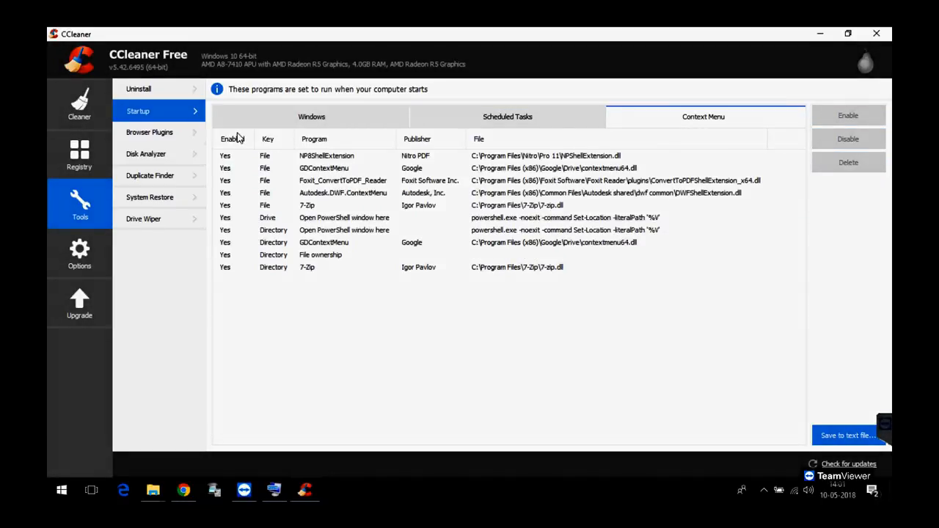
click(424, 139)
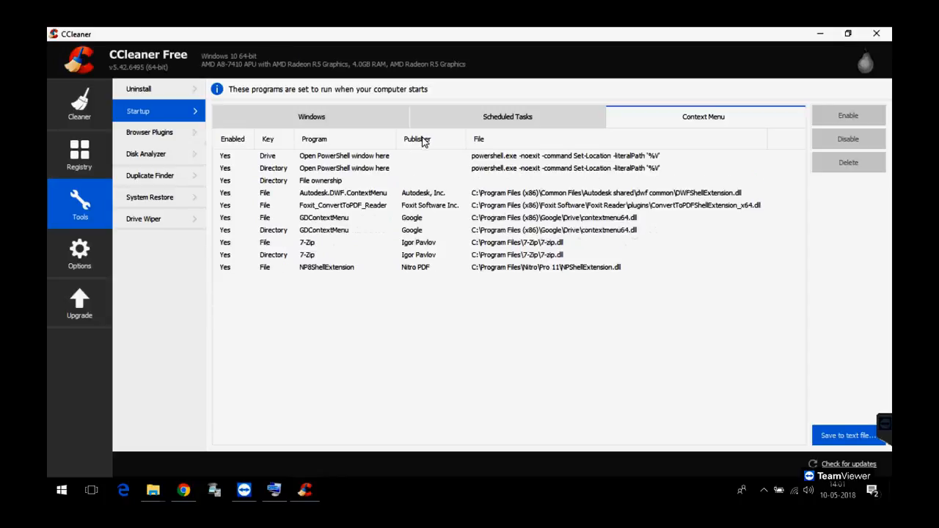
click(419, 254)
right_click(419, 247)
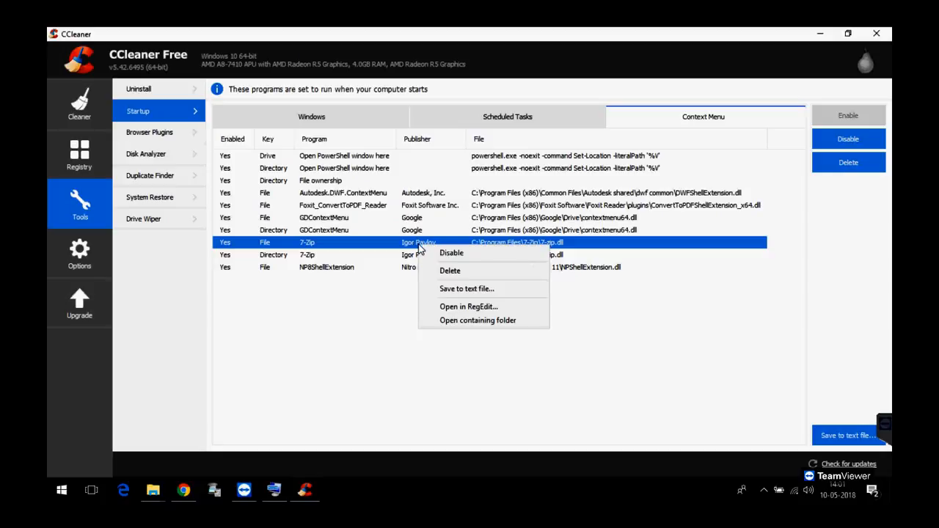
click(429, 252)
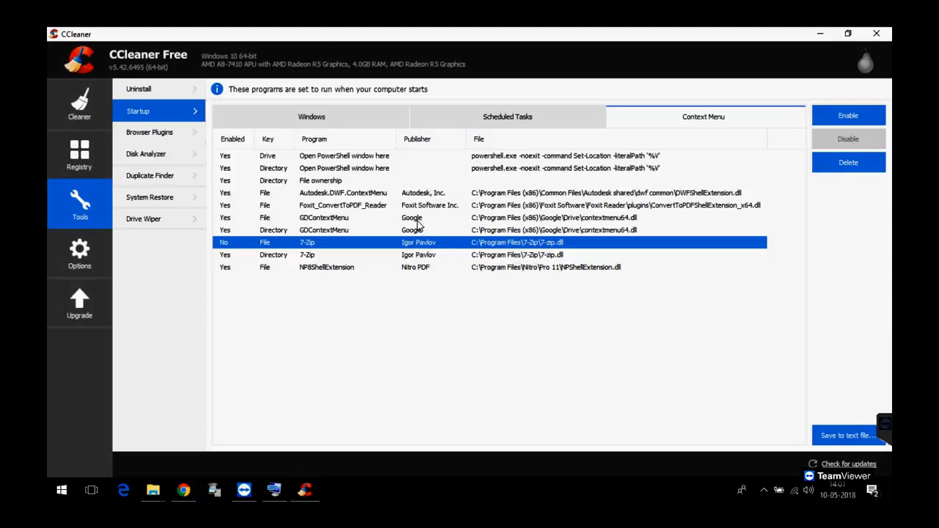
click(418, 220)
right_click(418, 220)
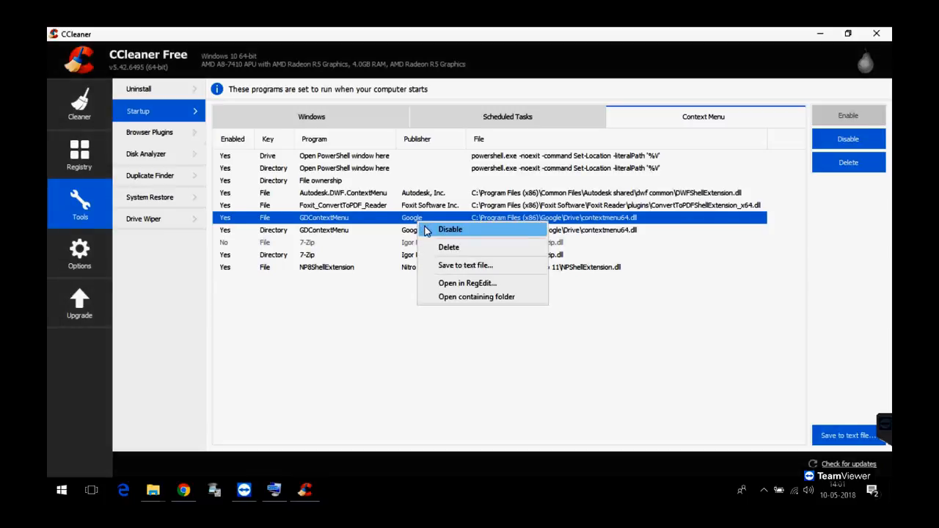
click(425, 229)
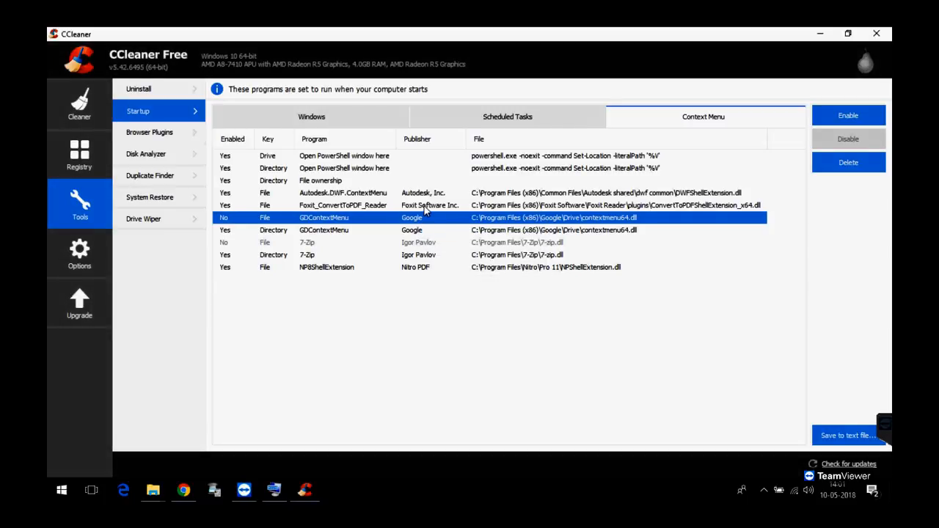
Disable the Foxit_ConvertToPDF_Reader, Autodesk.DWF.ContextMenu and NP8ShellExtension context menu entries.
right_click(424, 209)
click(428, 213)
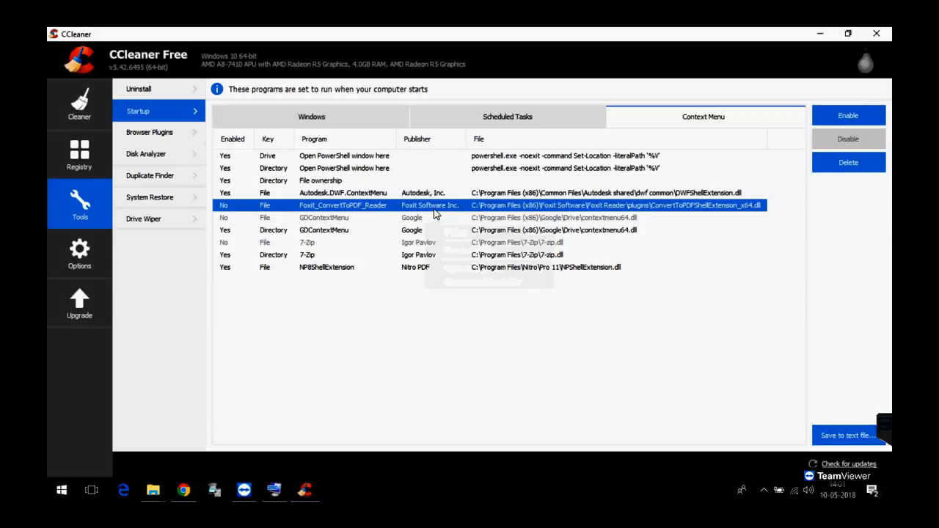
right_click(429, 195)
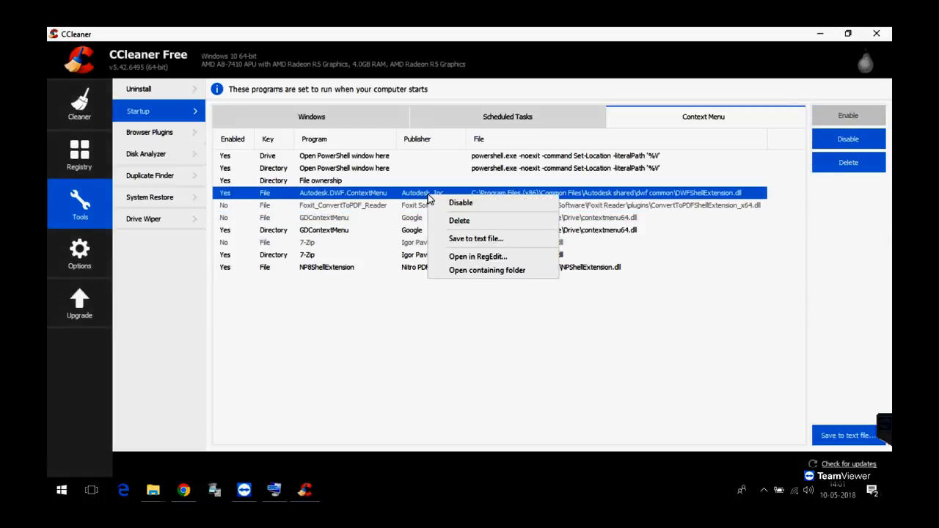
click(441, 204)
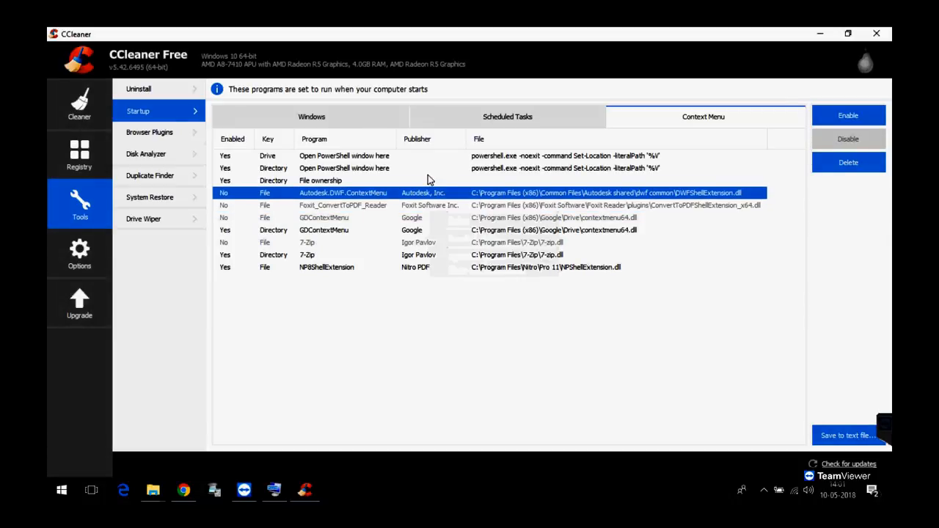
click(428, 169)
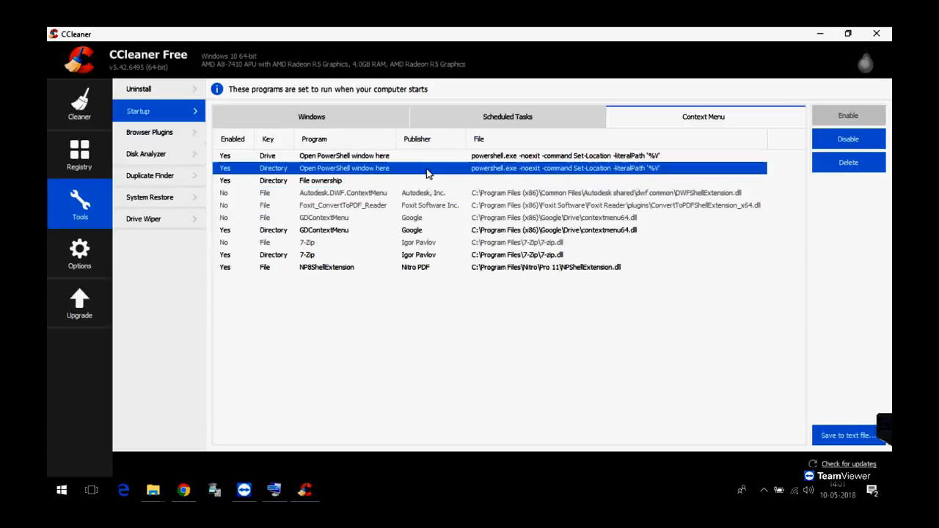
click(357, 337)
click(354, 271)
right_click(354, 272)
click(365, 275)
click(341, 350)
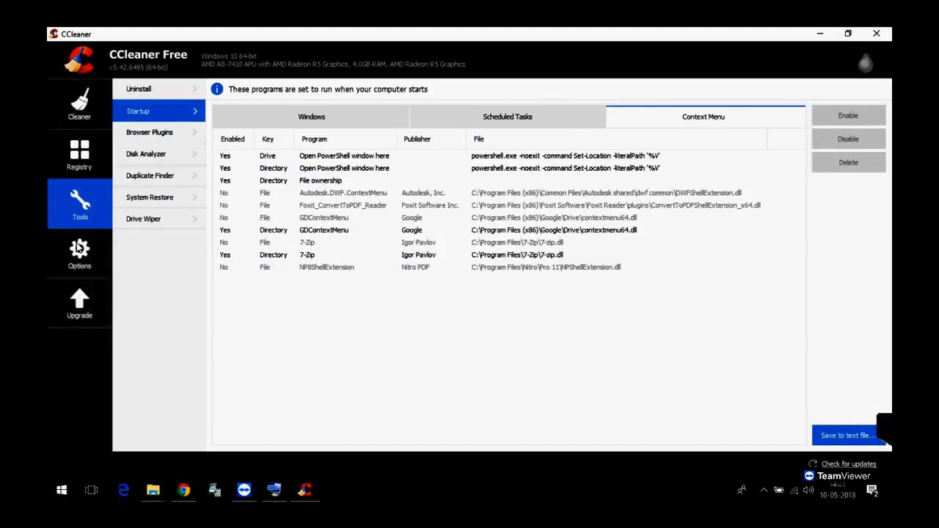
Turn off Active Monitoring in the CCleaner options, confirming the change, and review the advanced and basic settings.
click(79, 253)
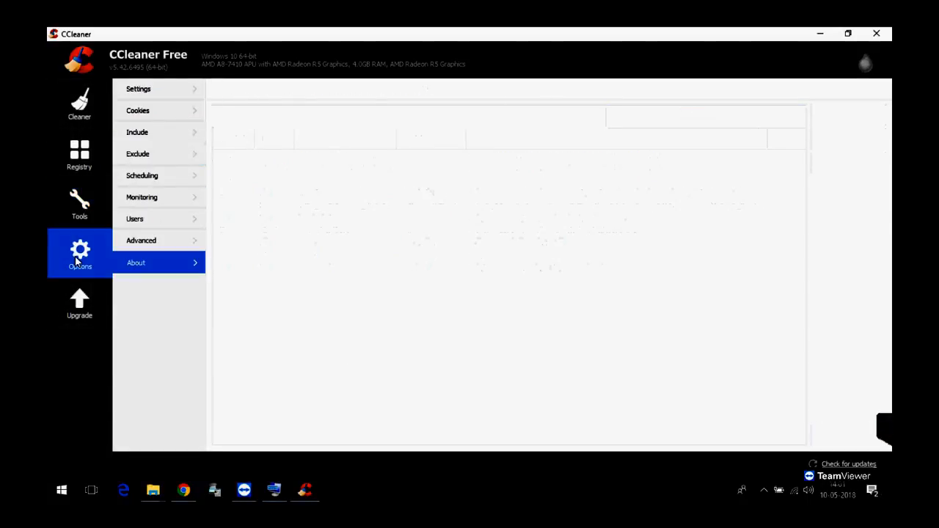
click(163, 207)
click(250, 120)
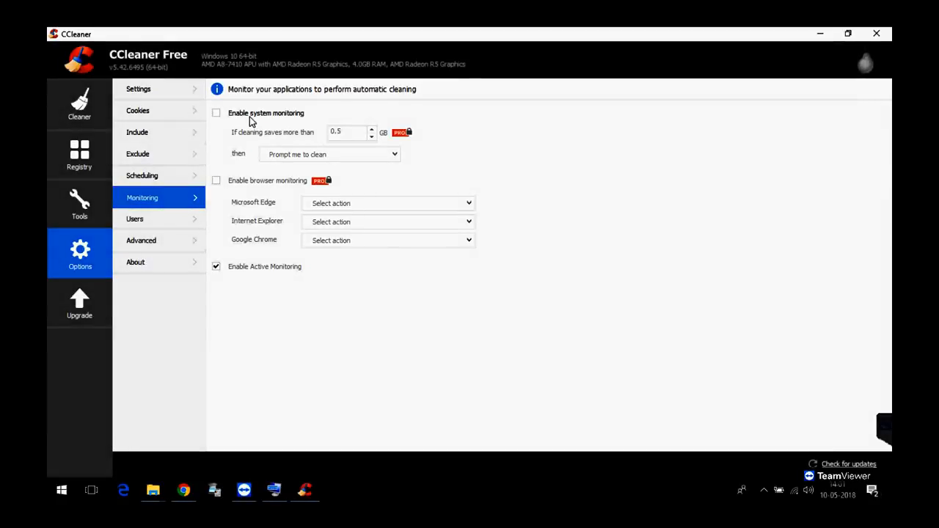
click(216, 267)
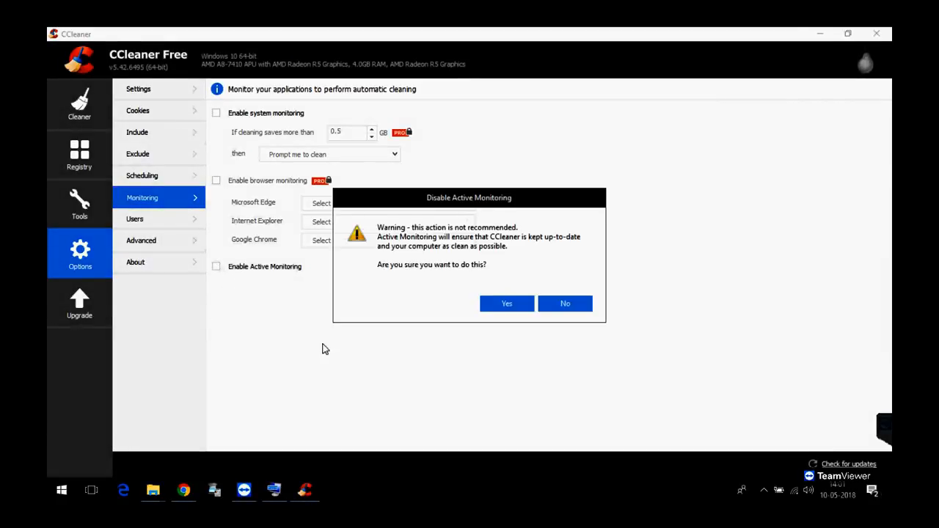
click(515, 304)
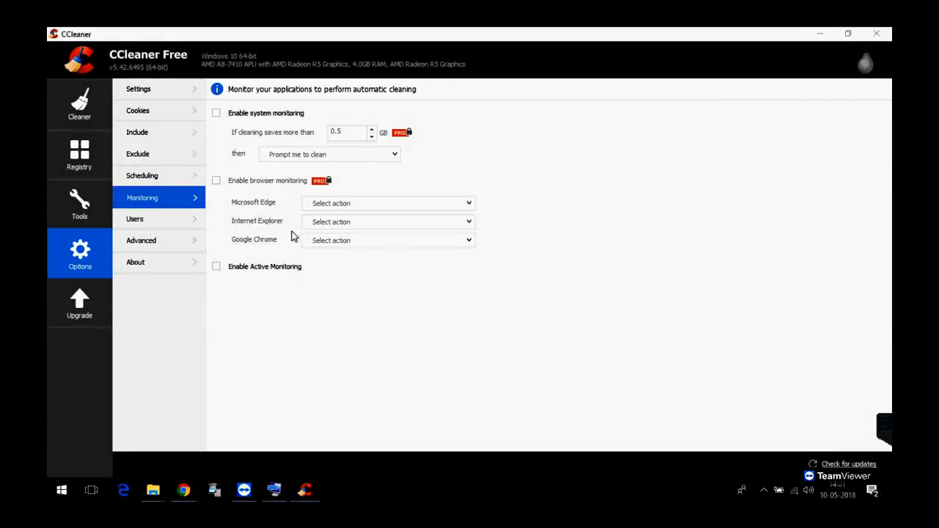
click(159, 242)
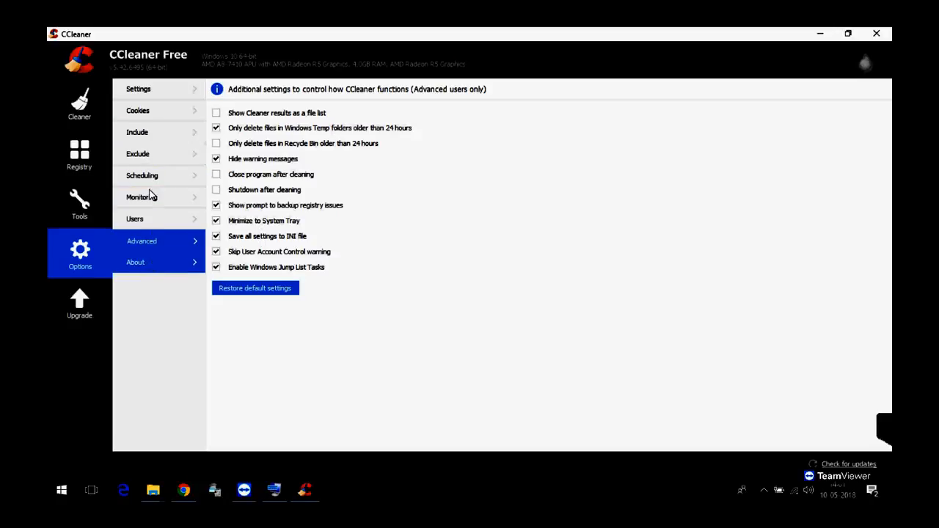
click(148, 99)
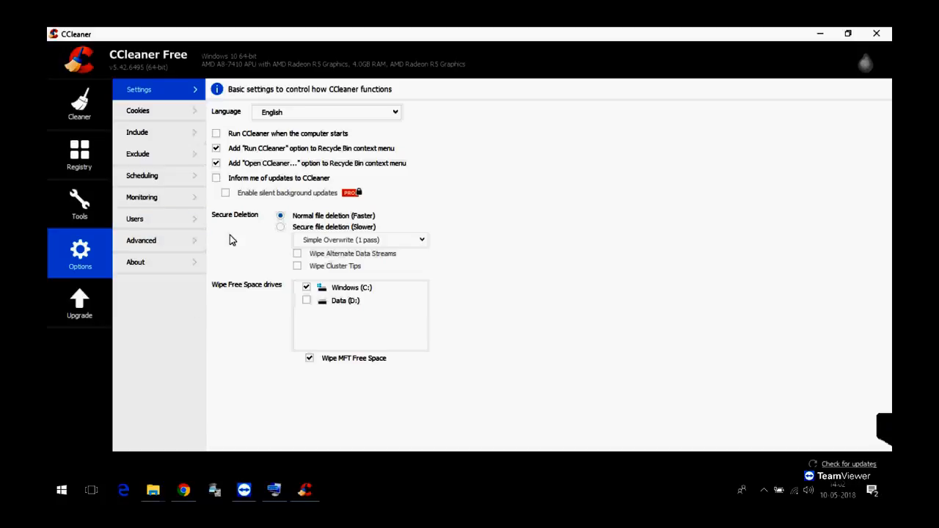
Add Windows Error Reporting, DNS Cache, Font Cache, Start Menu Shortcuts and Desktop Shortcuts to the System items the cleaner removes.
click(84, 109)
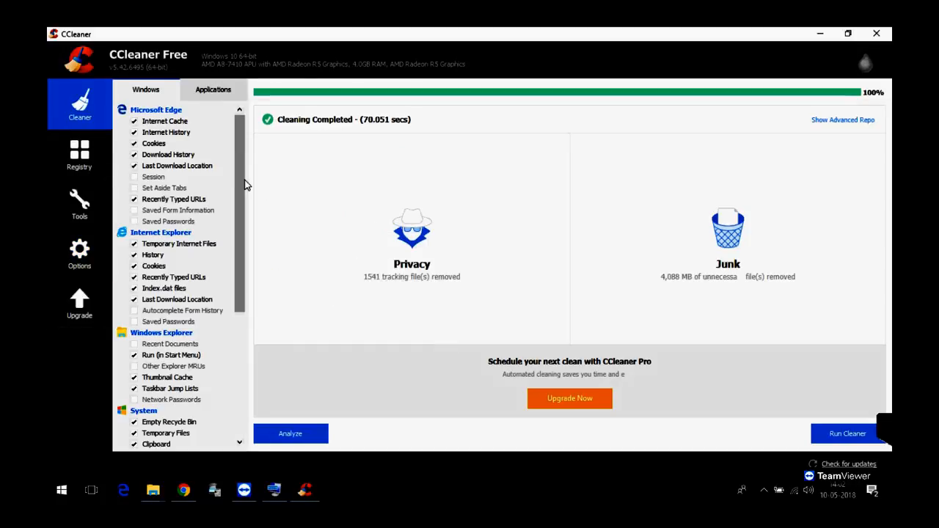
drag(234, 174, 245, 297)
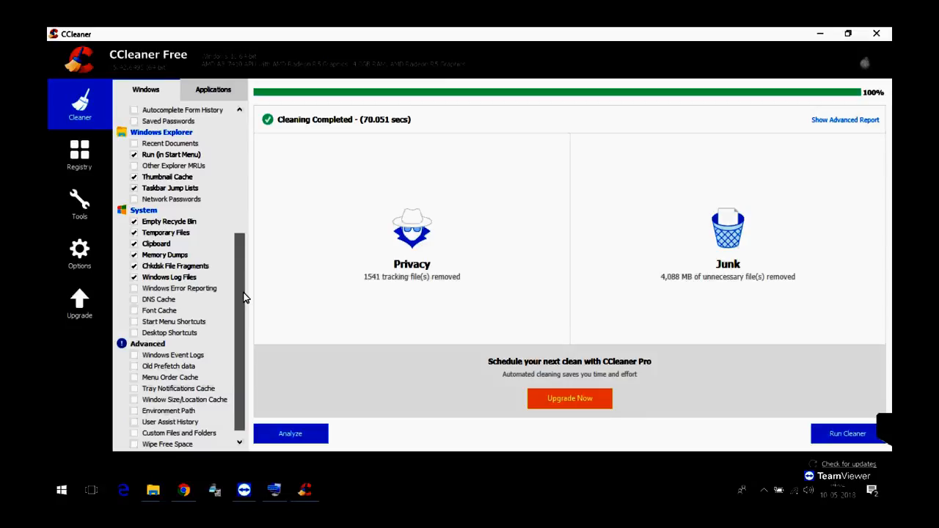
click(134, 289)
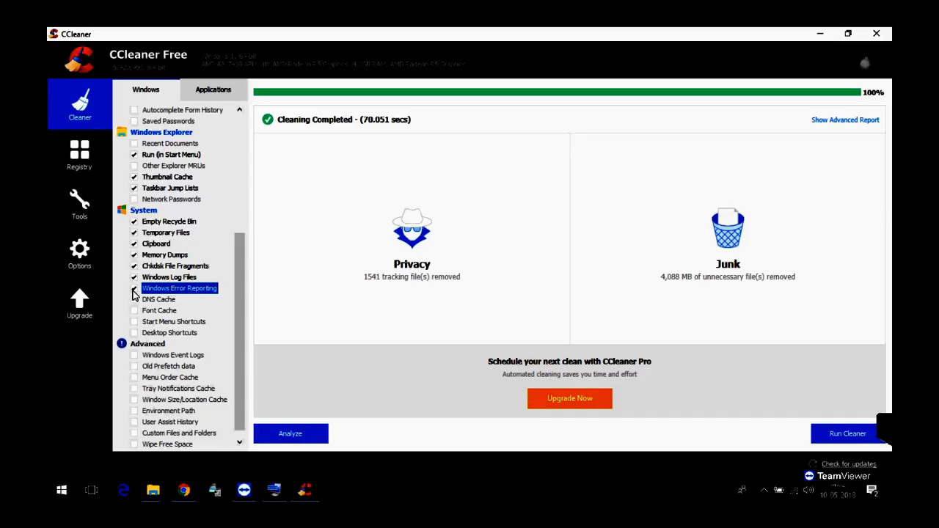
click(134, 299)
click(135, 311)
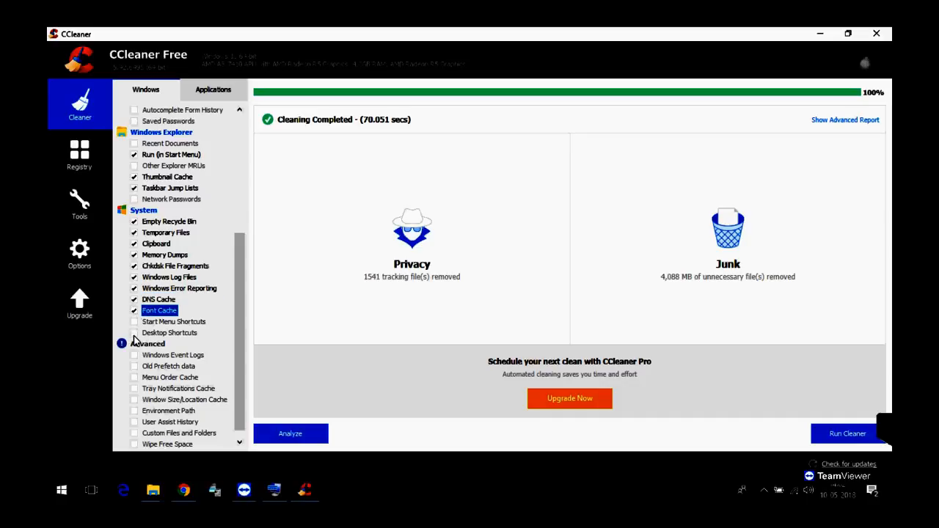
click(135, 332)
click(134, 322)
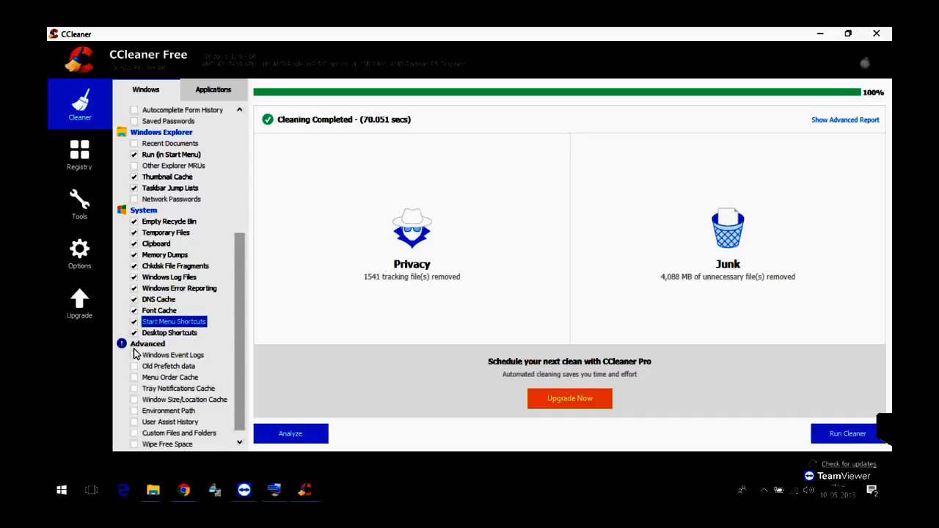
Include Windows Event Logs, Old Prefetch data, Menu Order Cache, Tray Notifications Cache, Window Size/Location Cache, Environment Path and User Assist History in the cleaning.
click(133, 355)
click(135, 366)
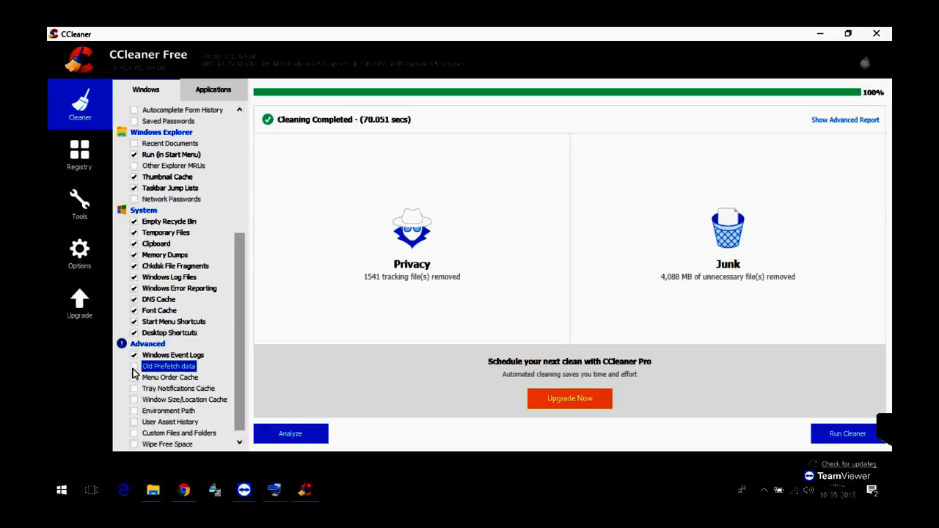
click(134, 378)
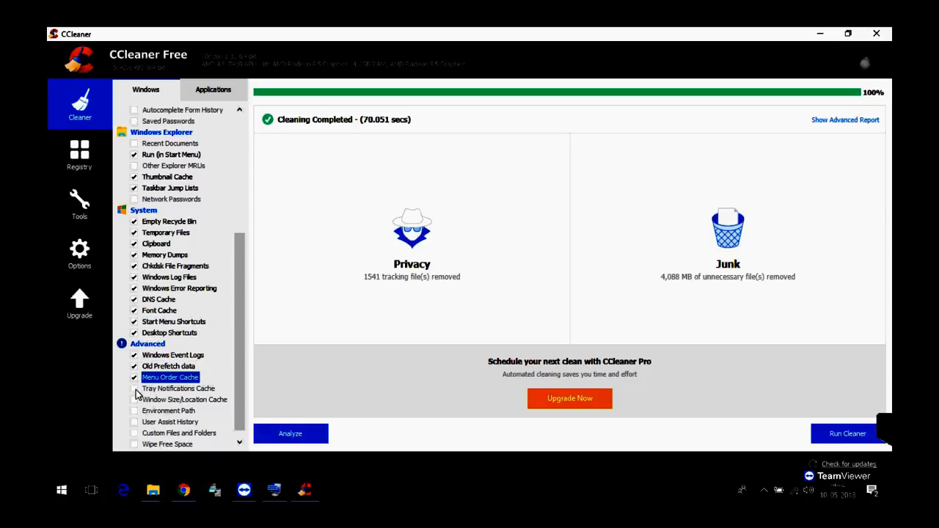
click(135, 389)
click(134, 400)
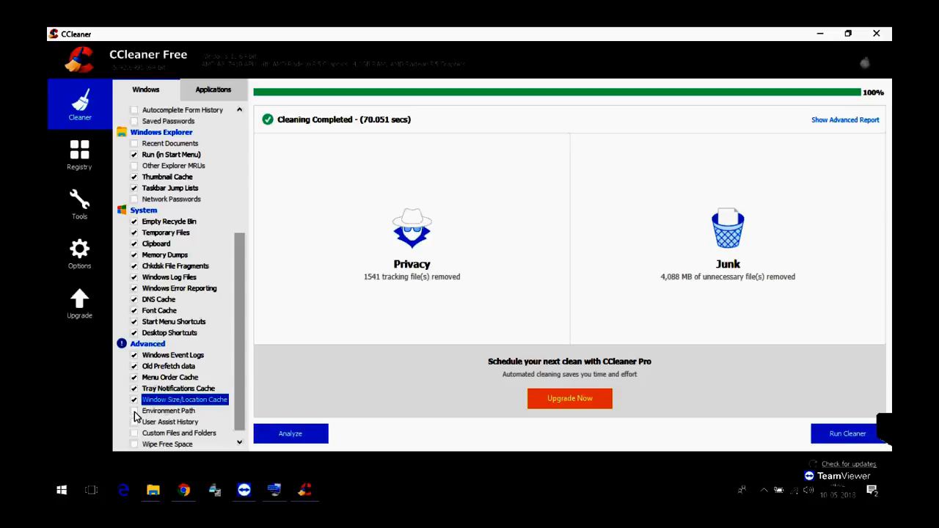
click(135, 412)
click(135, 422)
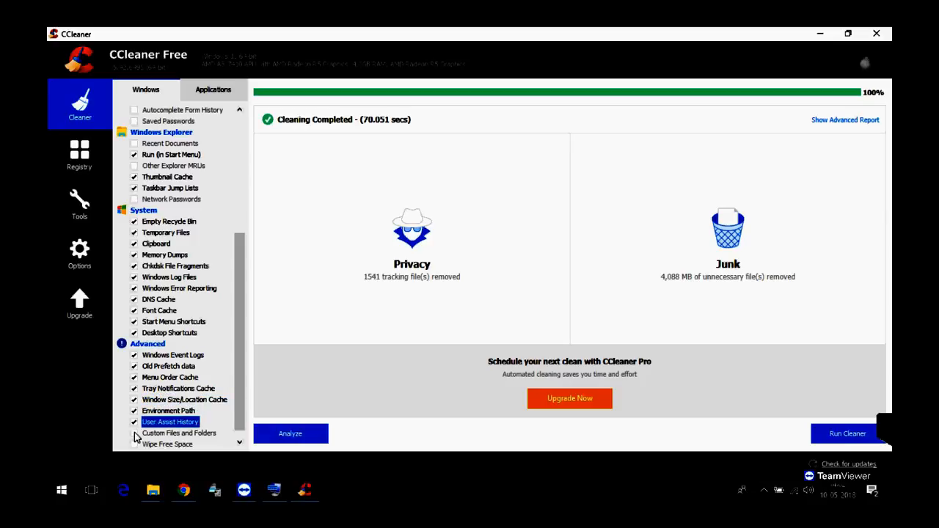
drag(244, 428, 241, 439)
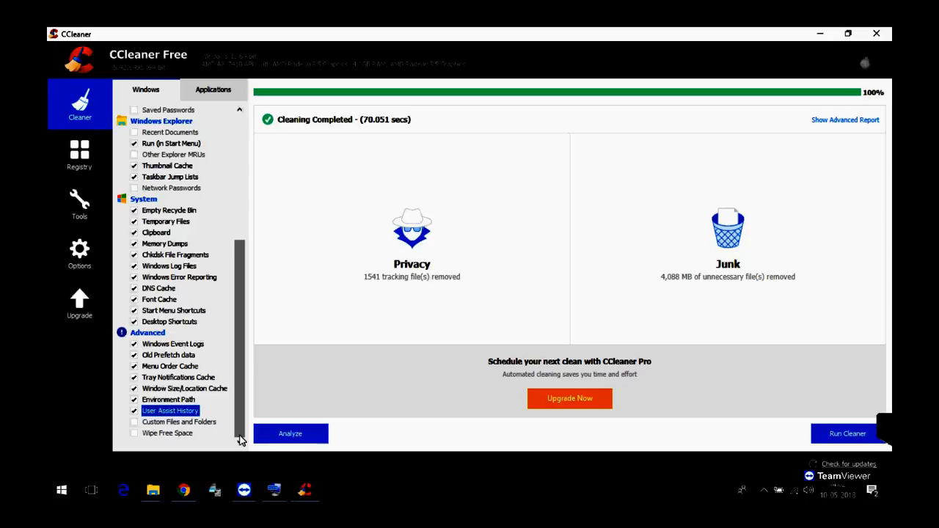
Run the cleaner with the expanded selection, minimizing CCleaner and closing the CCleaner download page.
click(824, 441)
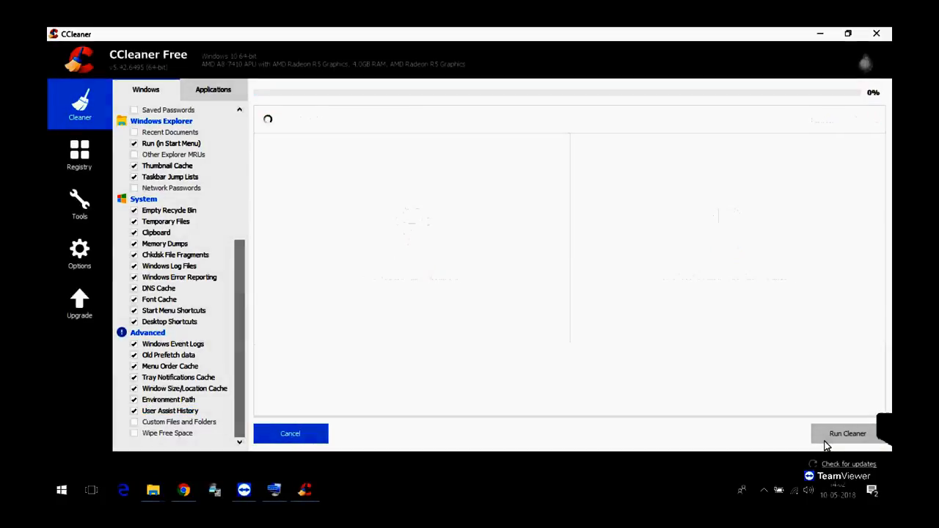
click(820, 34)
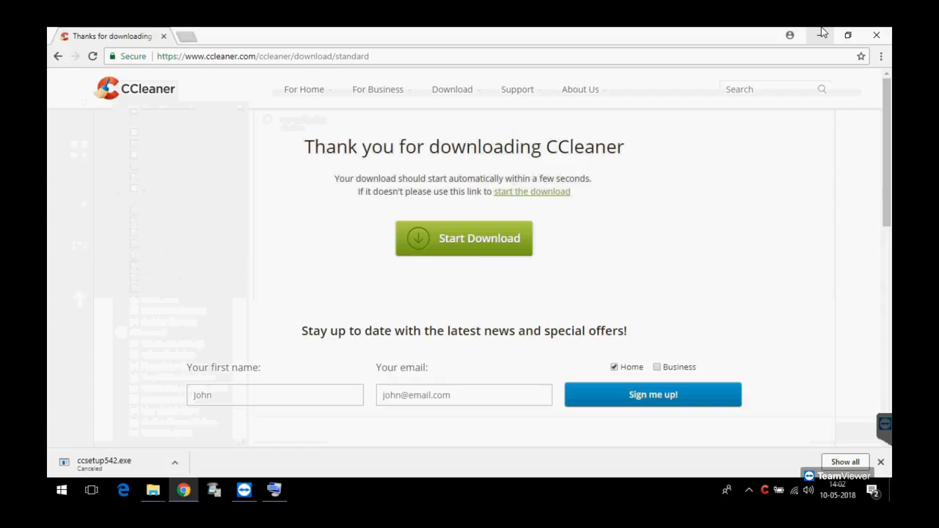
click(164, 36)
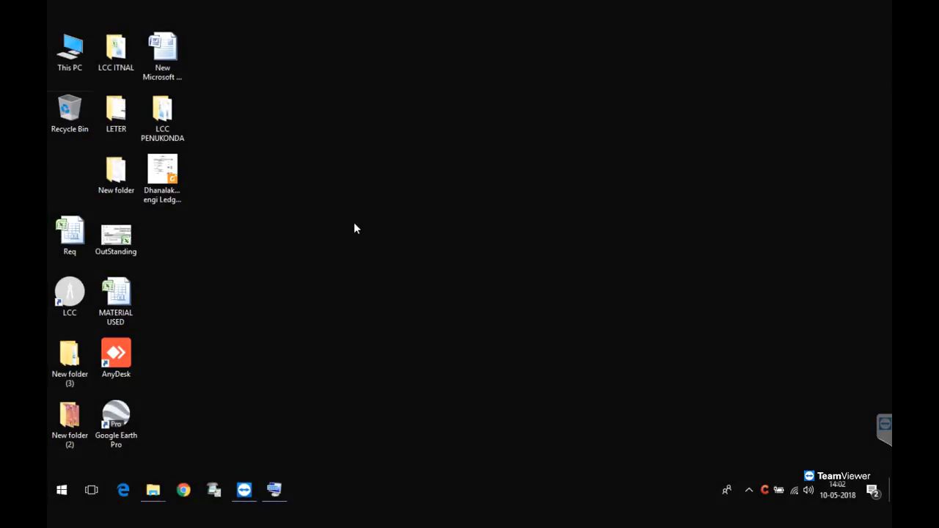
Refresh the desktop, run install_b189 from the Tally ERP 9 folder in D:\Soft with permission to make changes, and minimize the folder window.
right_click(354, 223)
click(388, 292)
click(71, 50)
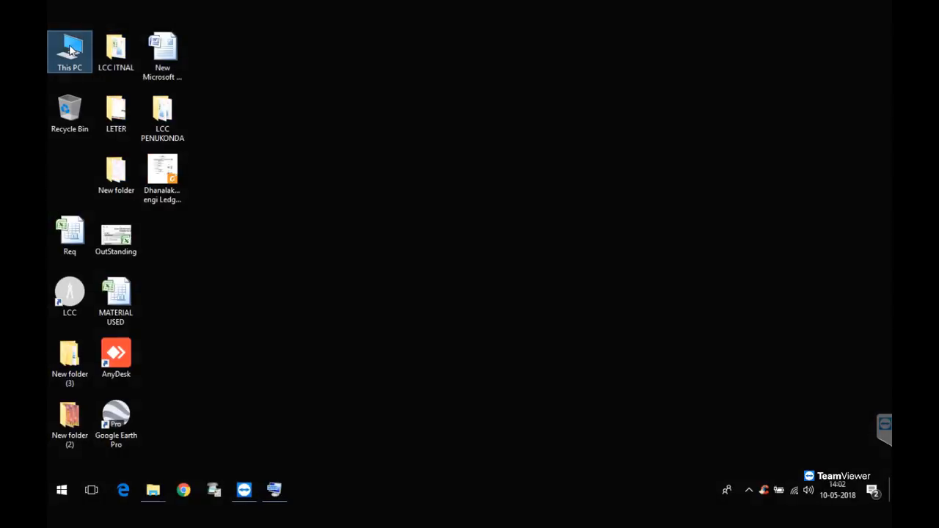
double_click(72, 50)
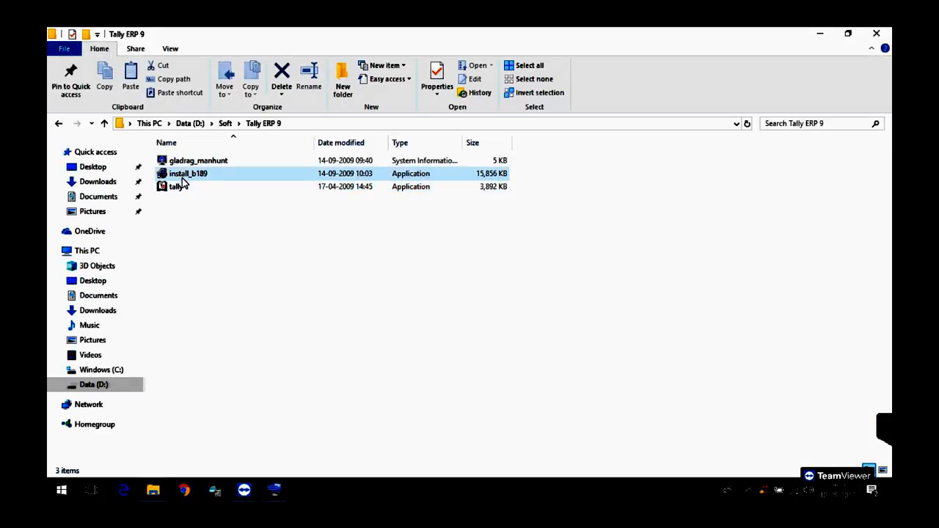
double_click(183, 176)
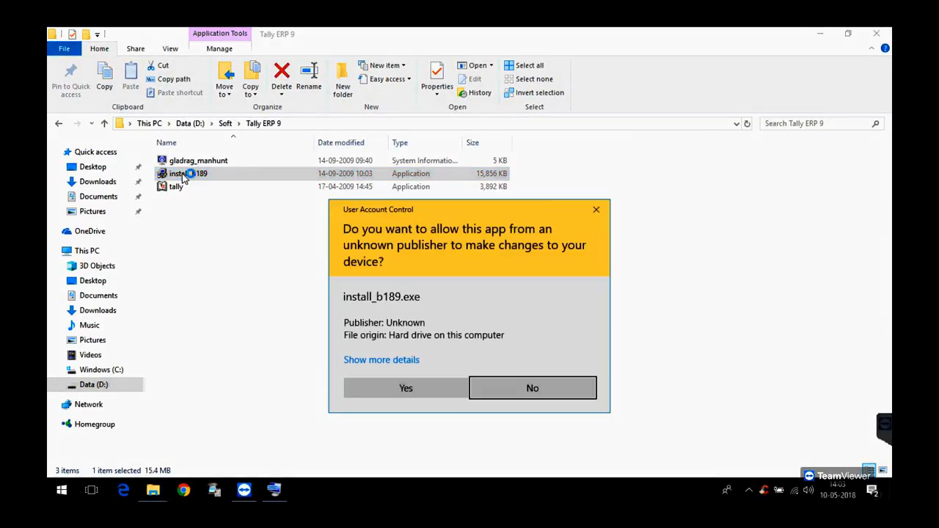
click(400, 380)
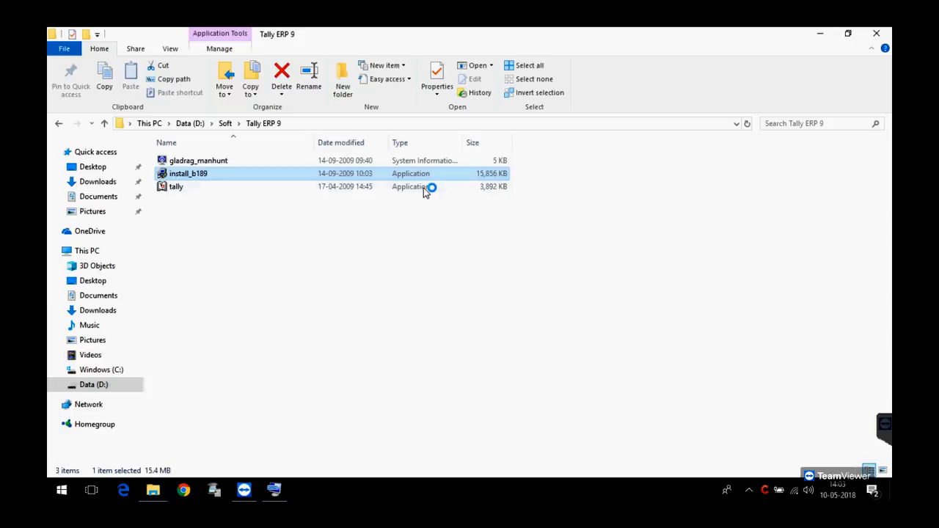
click(226, 125)
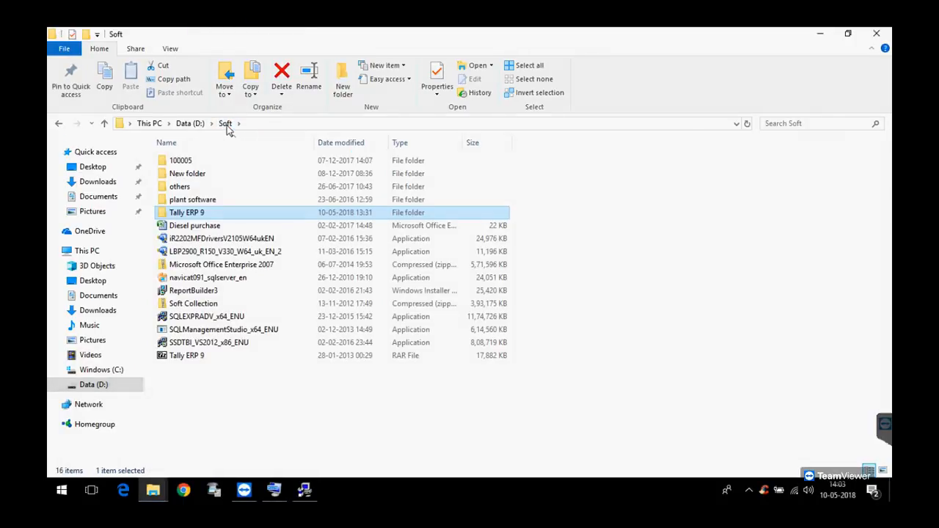
click(819, 35)
Install Tally.ERP 9 with the data directory set to D:\Tally-Data, and finish the setup without installing the License Server.
click(559, 400)
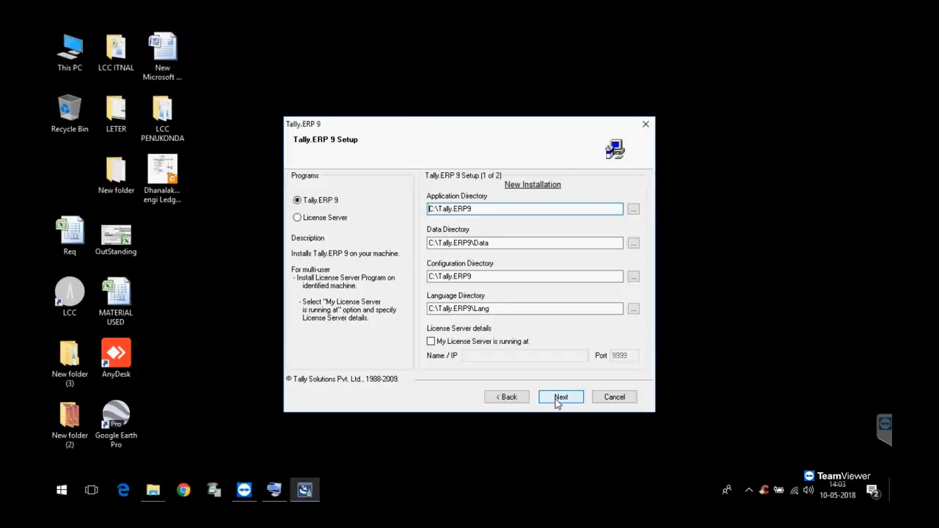
drag(511, 242, 400, 248)
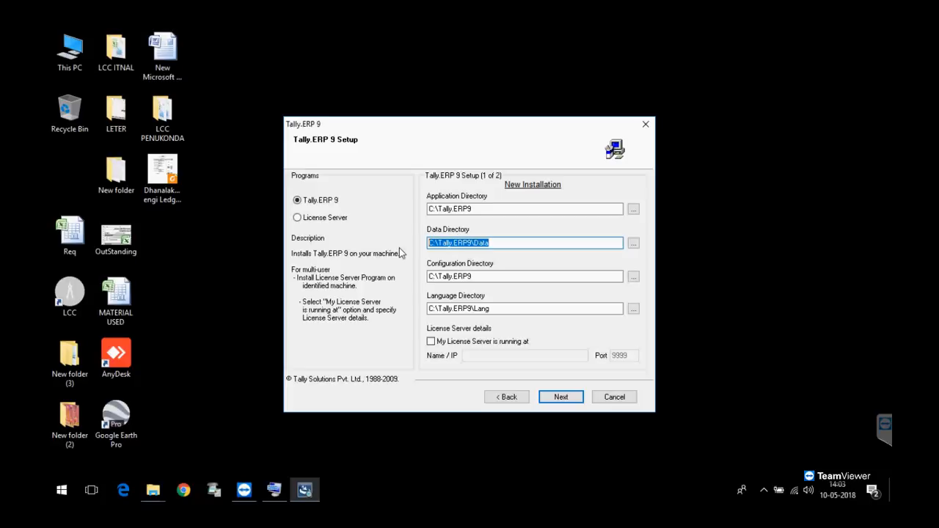
text(D)
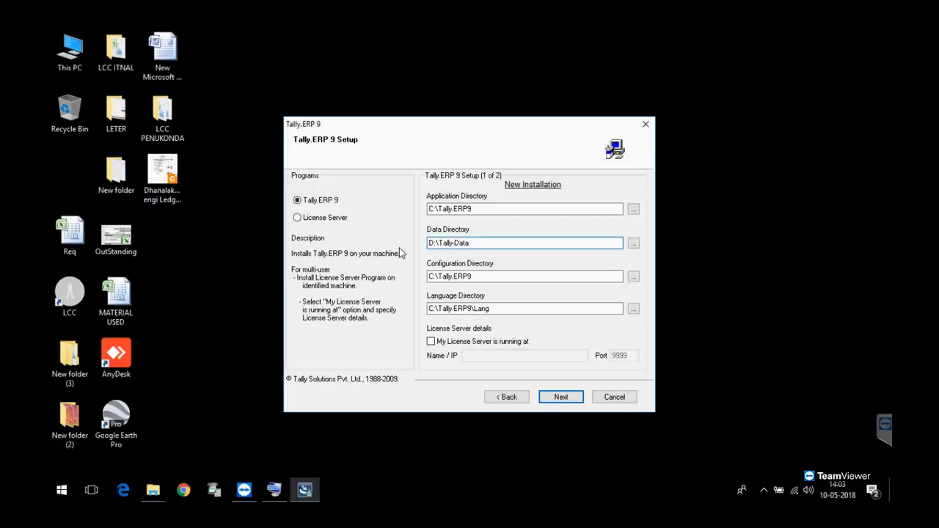
click(578, 402)
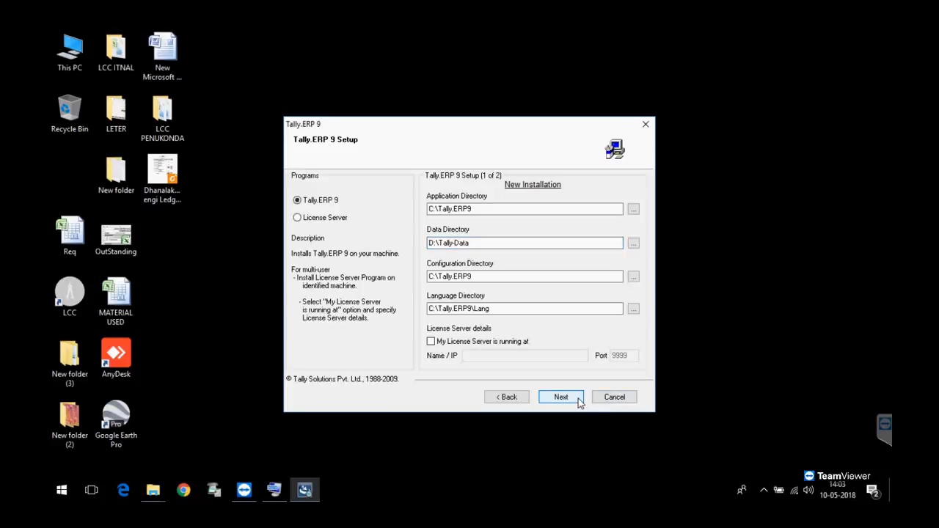
click(577, 400)
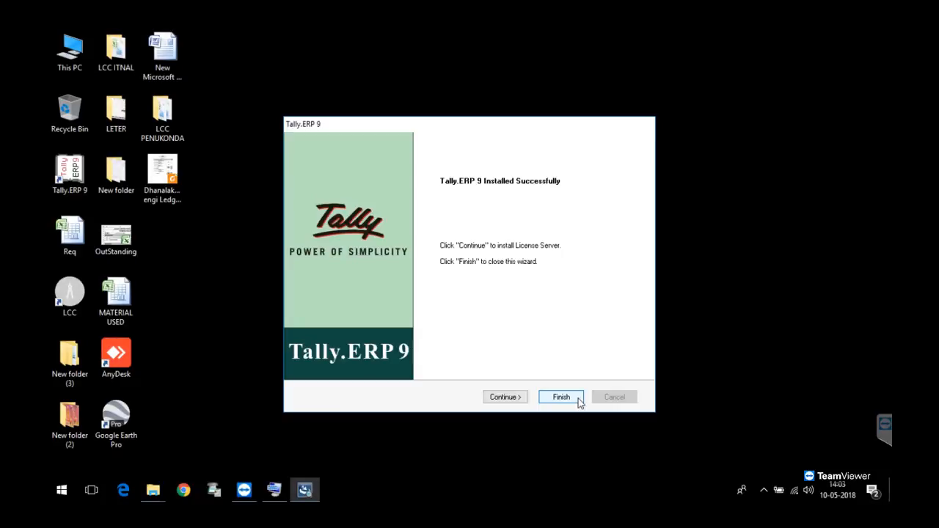
click(561, 397)
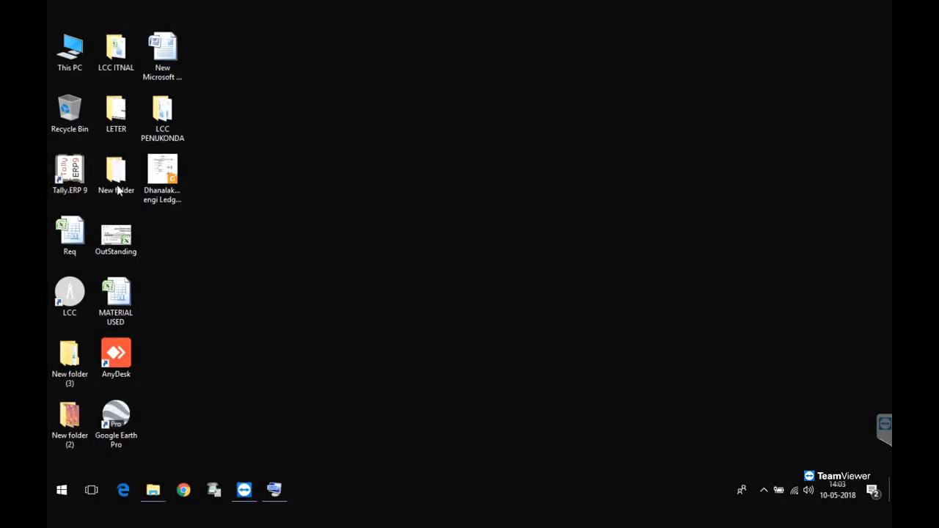
Open the Tally configuration settings file from the file location of the Tally.ERP 9 desktop shortcut.
right_click(69, 170)
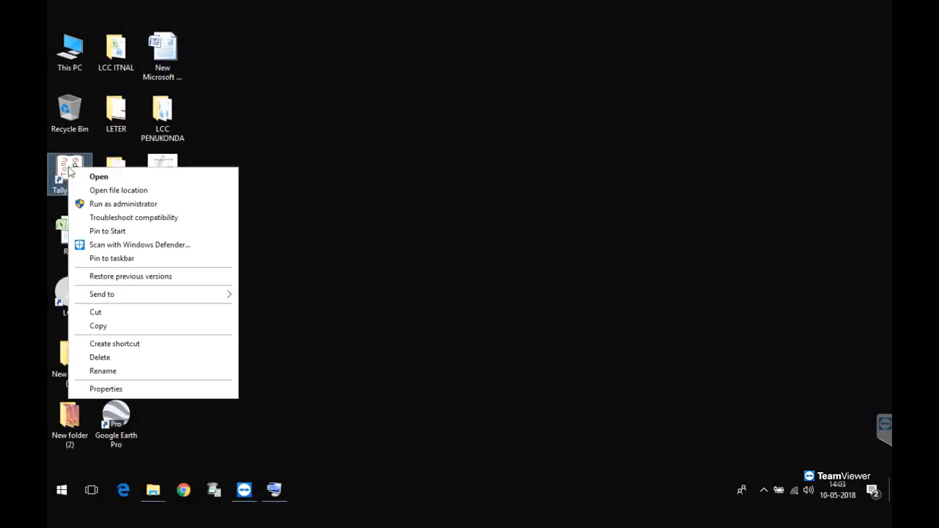
click(136, 190)
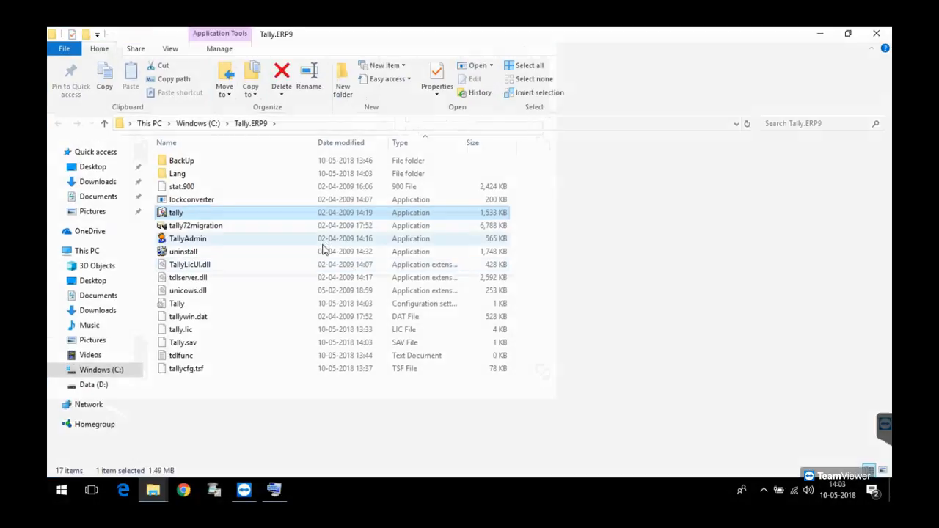
double_click(168, 303)
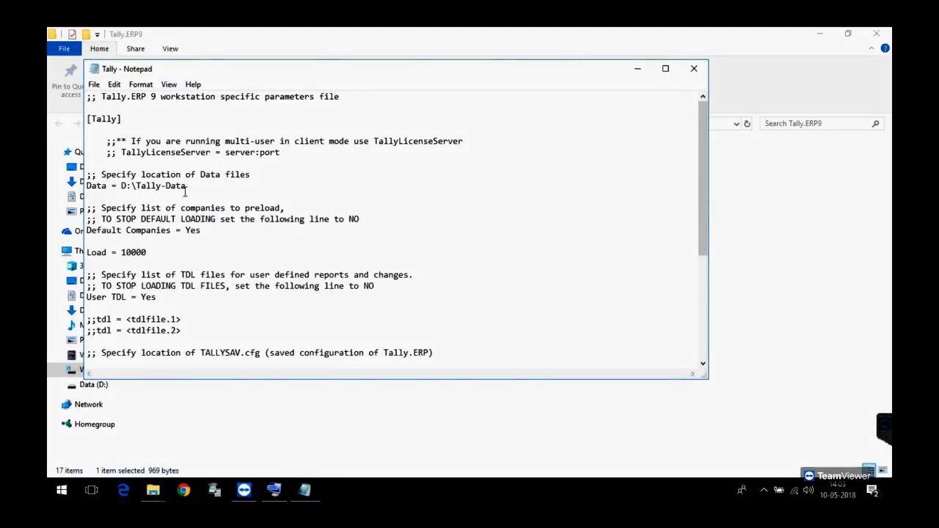
Set Default Companies and User TDL to NO in Tally.ini, check the remaining parameters, and save the file on closing.
drag(202, 230, 186, 230)
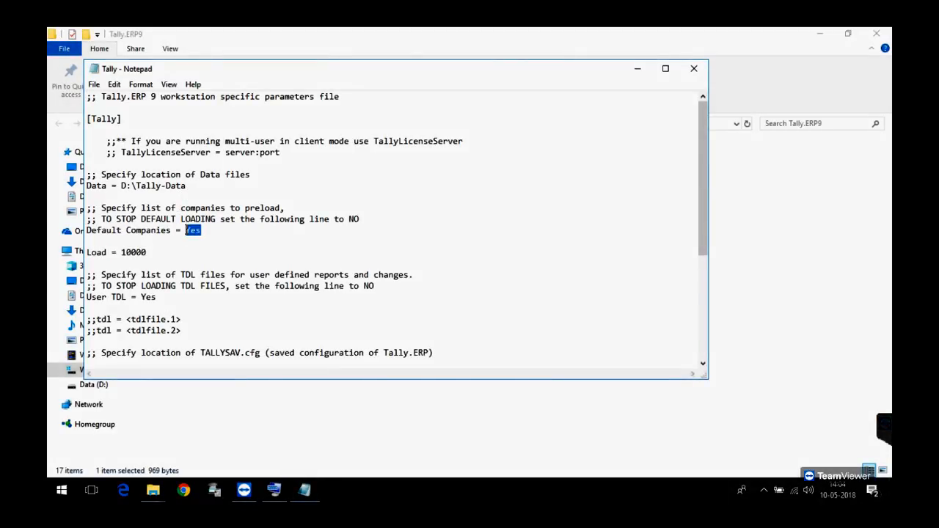
text(N)
drag(165, 296, 141, 296)
text(N)
scroll(702, 250, down, 3)
drag(706, 267, 704, 149)
drag(705, 197, 704, 319)
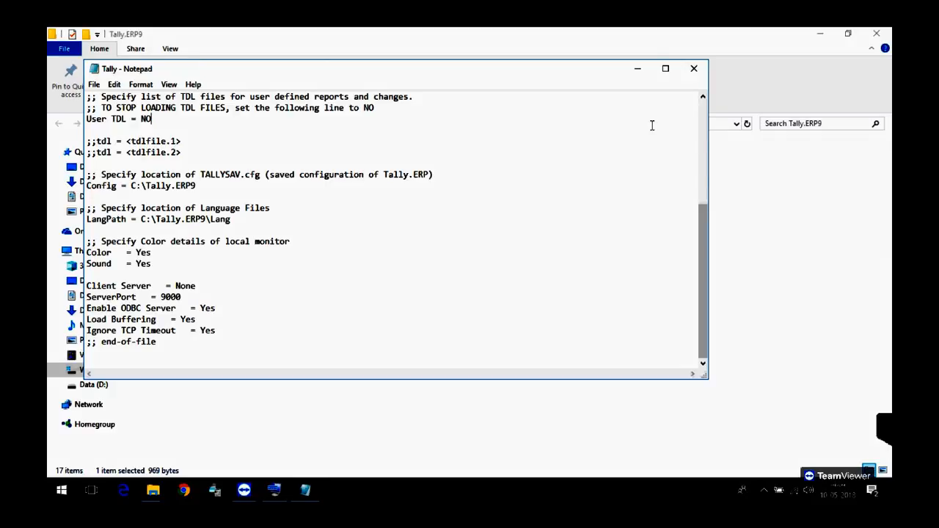
click(689, 69)
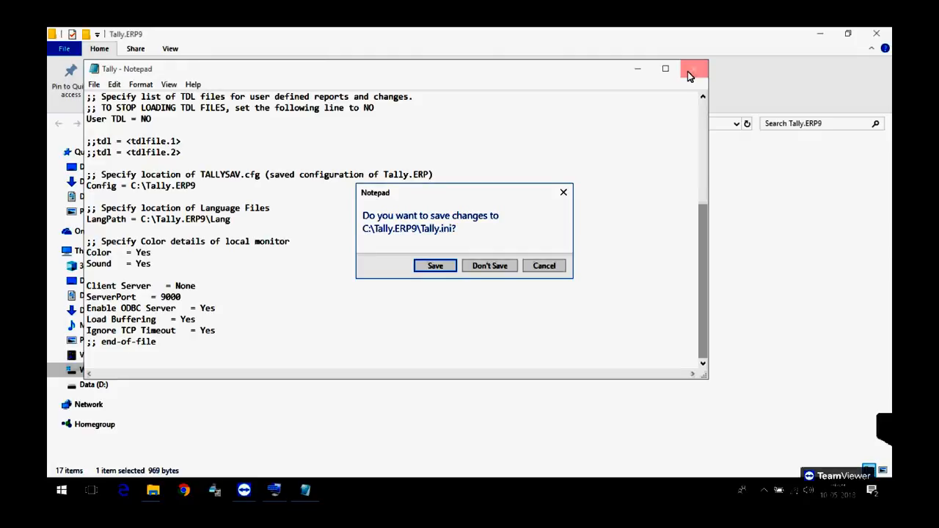
click(443, 270)
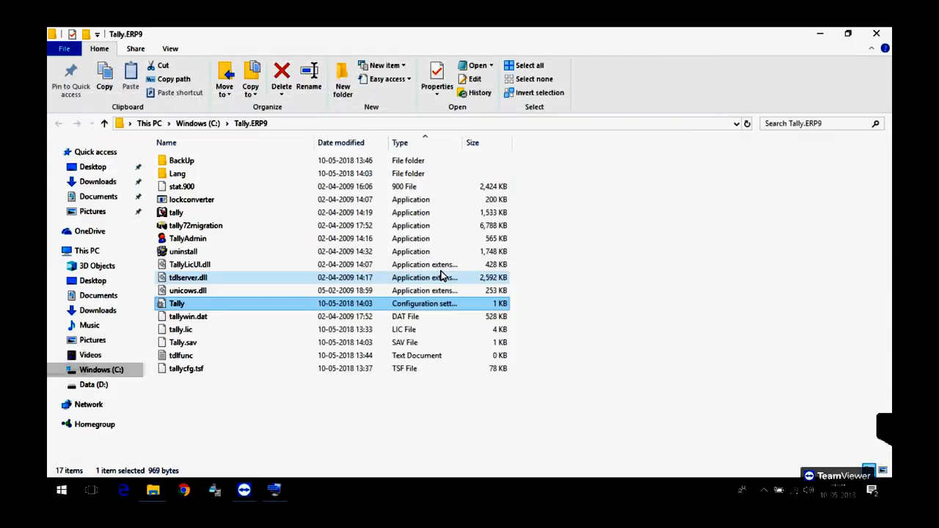
click(581, 285)
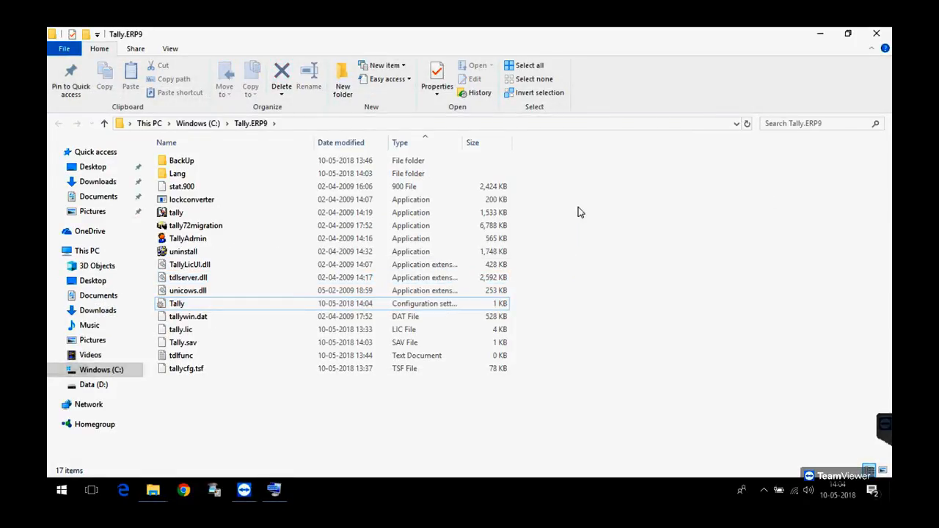
Start tally from the Tally.ERP9 folder in Educational Mode with Gold Edition Mode (Unlimited Multi-User), and quit it from Company Info.
double_click(162, 214)
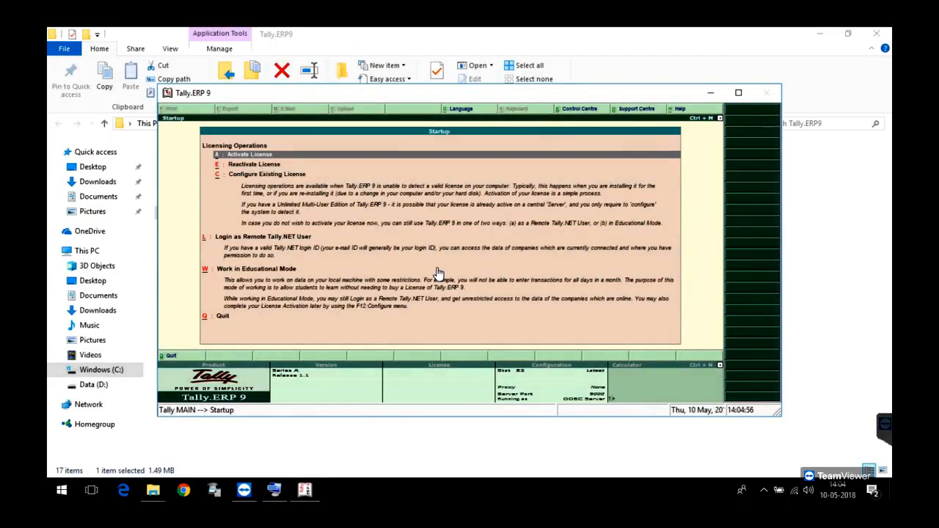
click(437, 269)
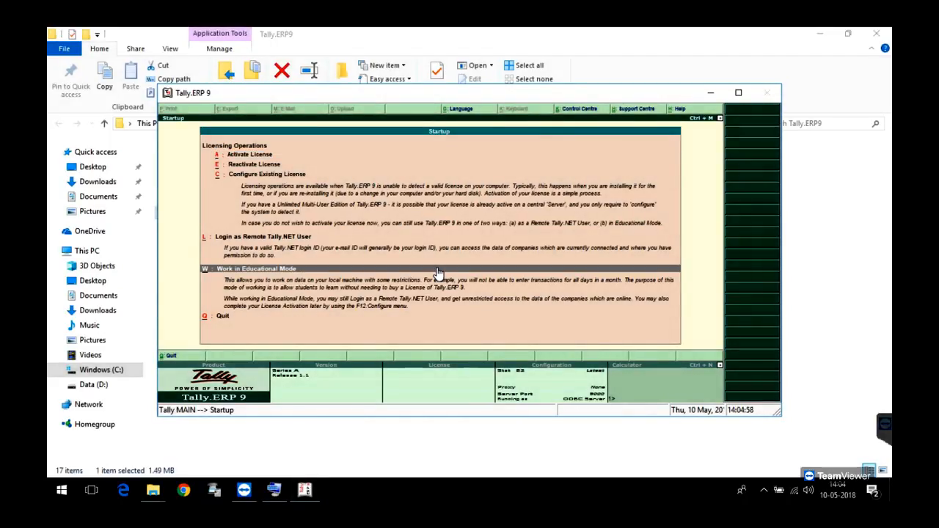
click(438, 269)
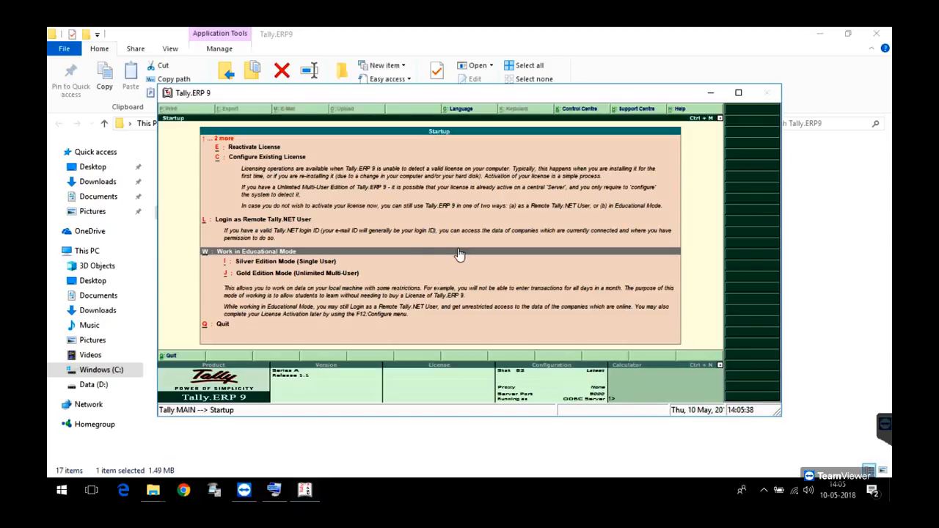
key(Down)
key(Down)
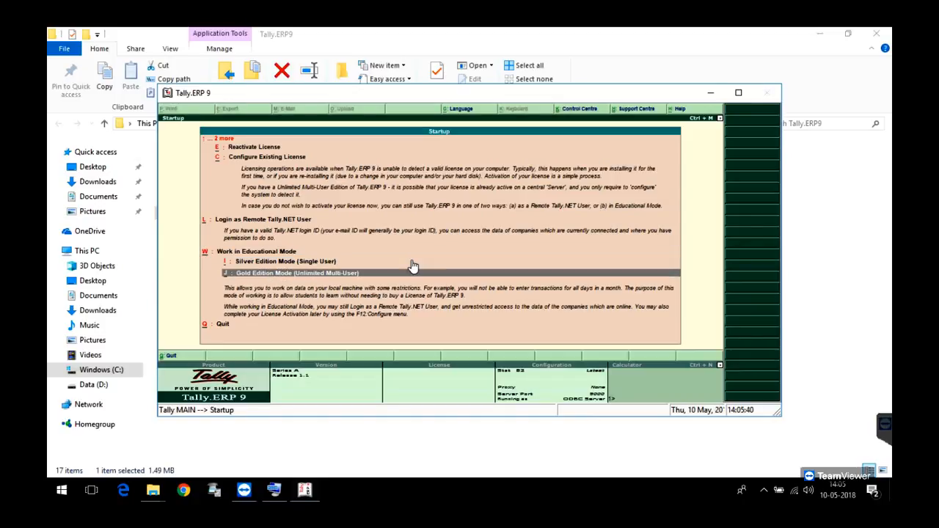
key(Return)
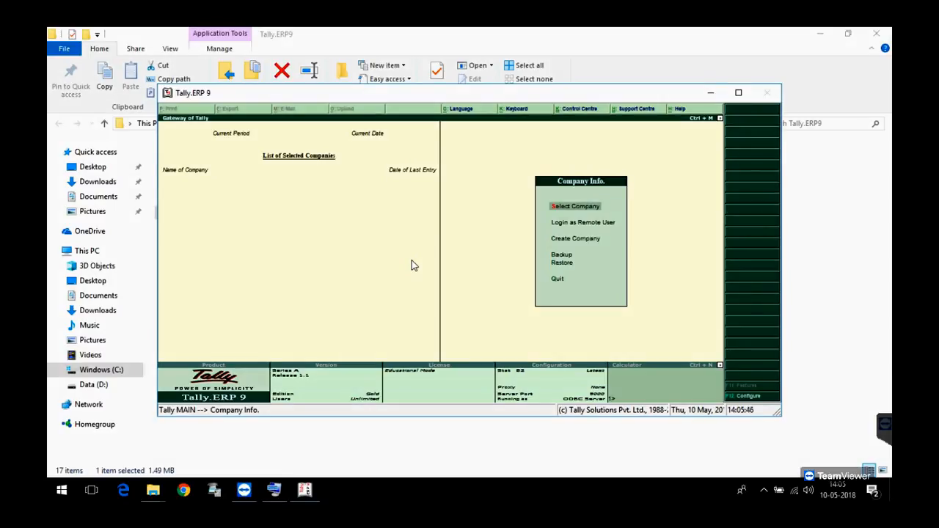
key(Escape)
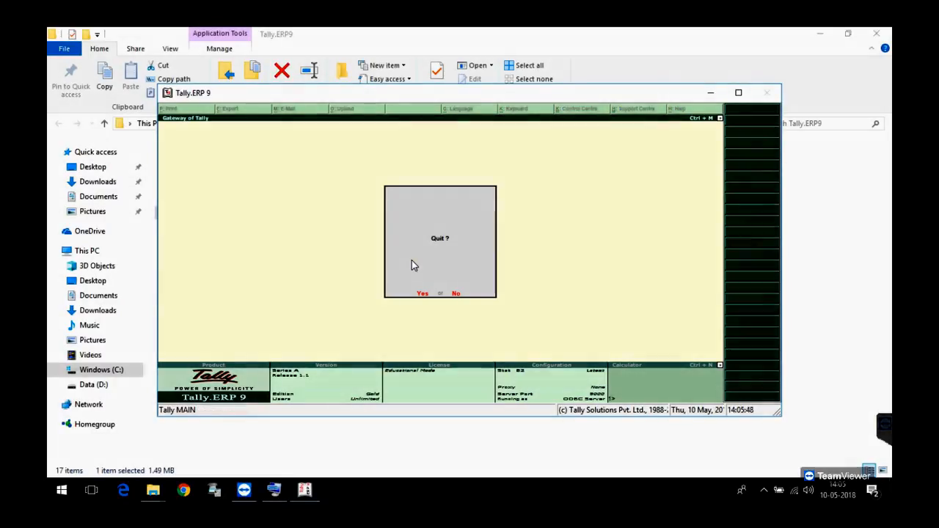
key(Return)
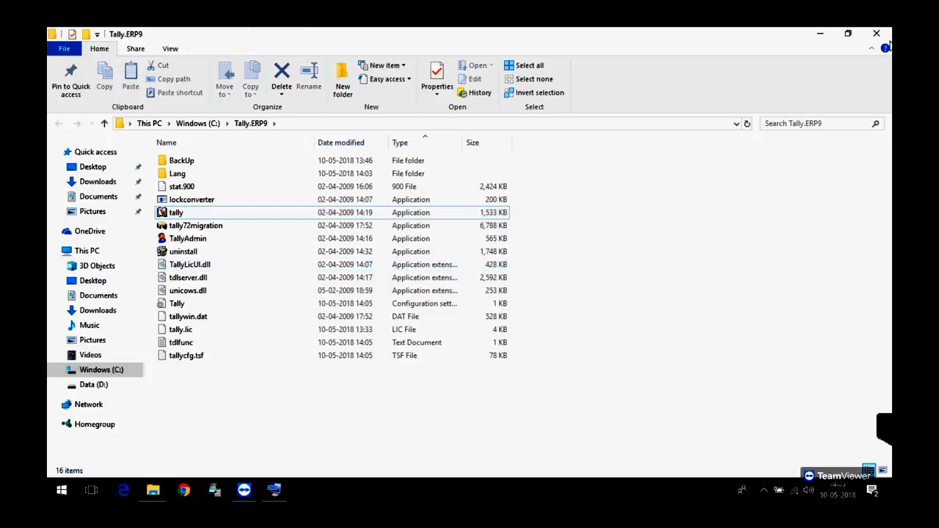